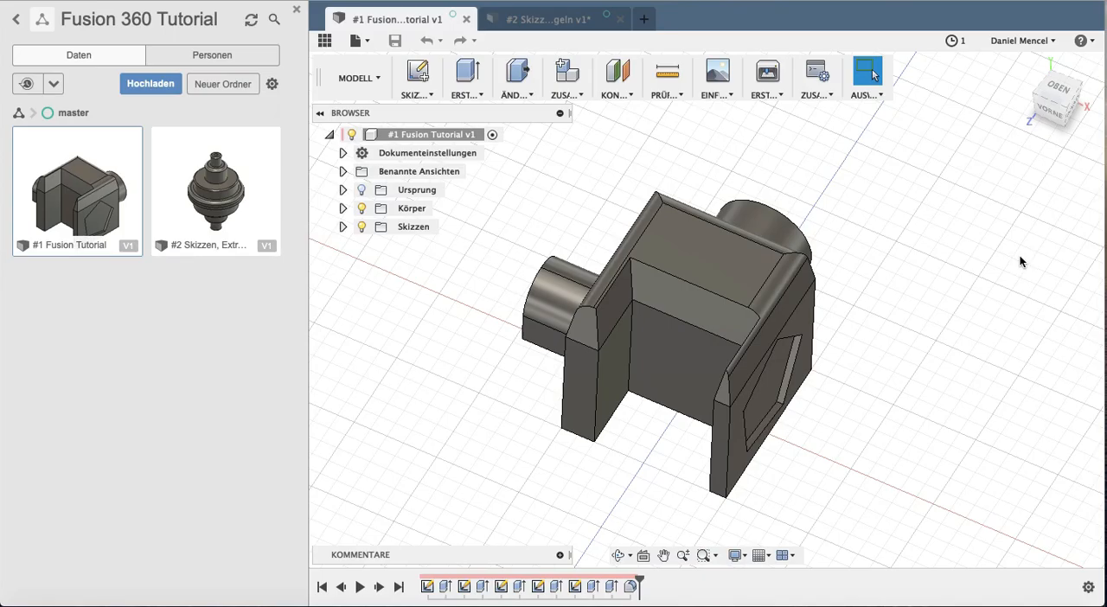
Examine the two earlier tutorial models, the bracket-shaped part and the turned part, from different angles
shift+middle_drag(756, 365, 657, 332)
click(566, 21)
shift+middle_drag(680, 295, 619, 261)
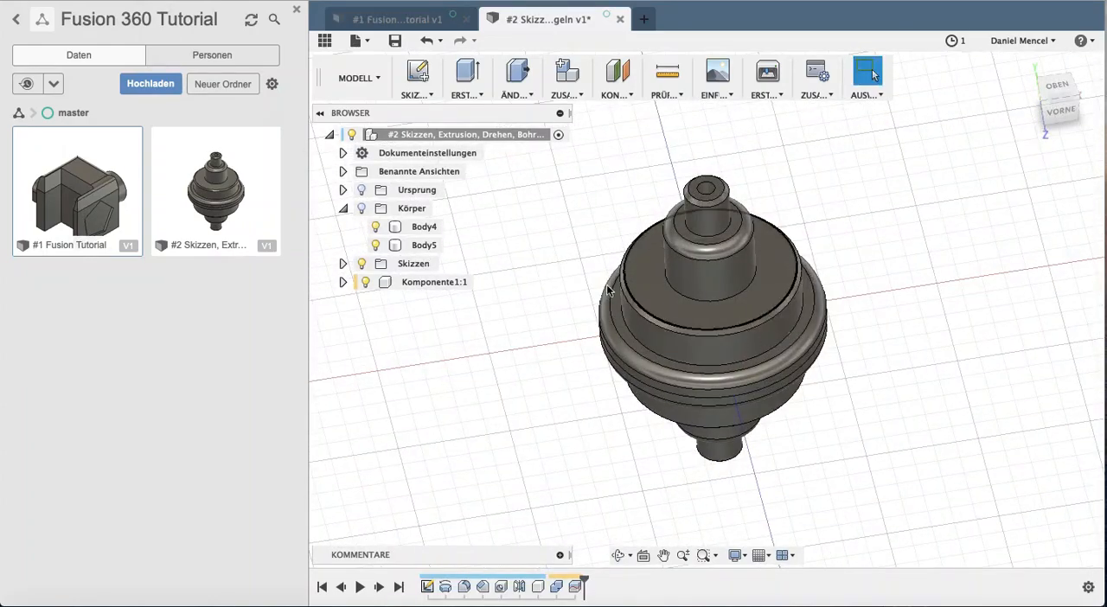
In a new design, start a sketch on the front plane and draw a 150 by 15 mm rectangle from the origin
click(480, 96)
click(480, 96)
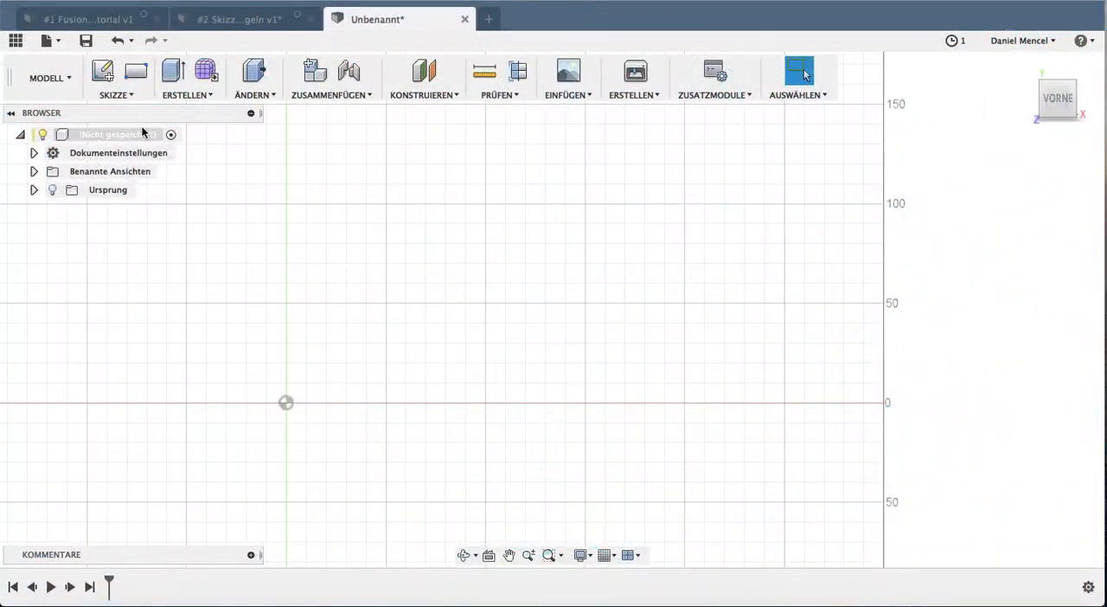
click(102, 70)
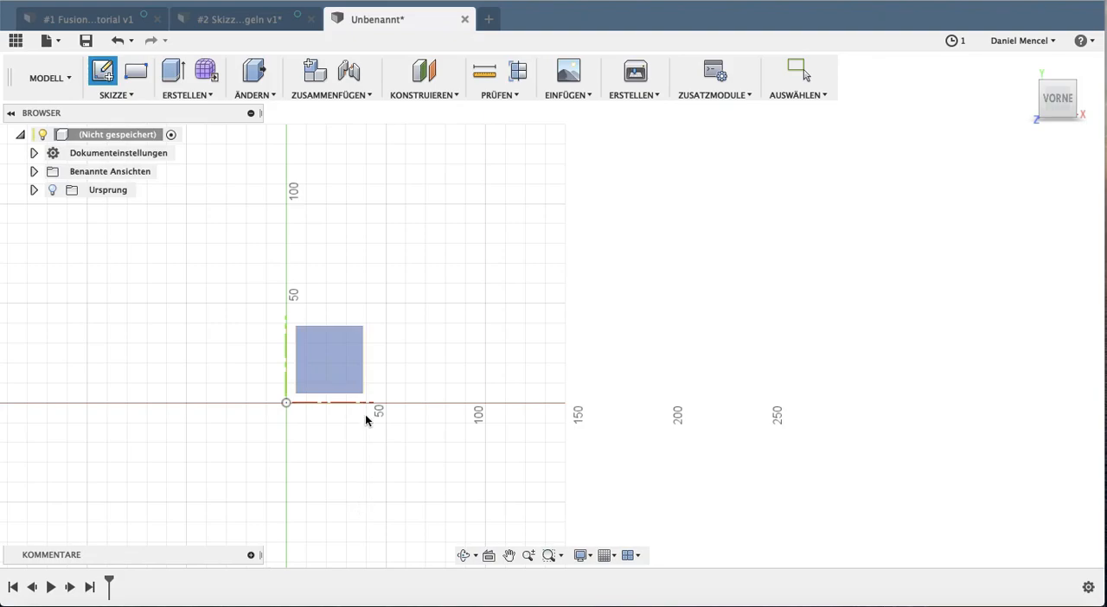
click(338, 375)
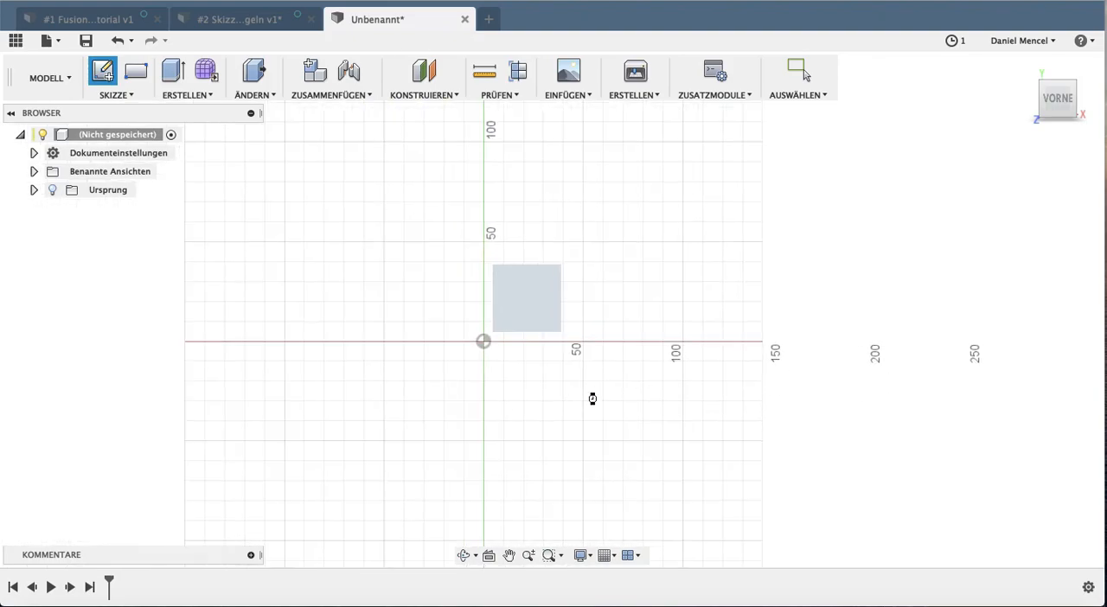
key(r)
click(335, 362)
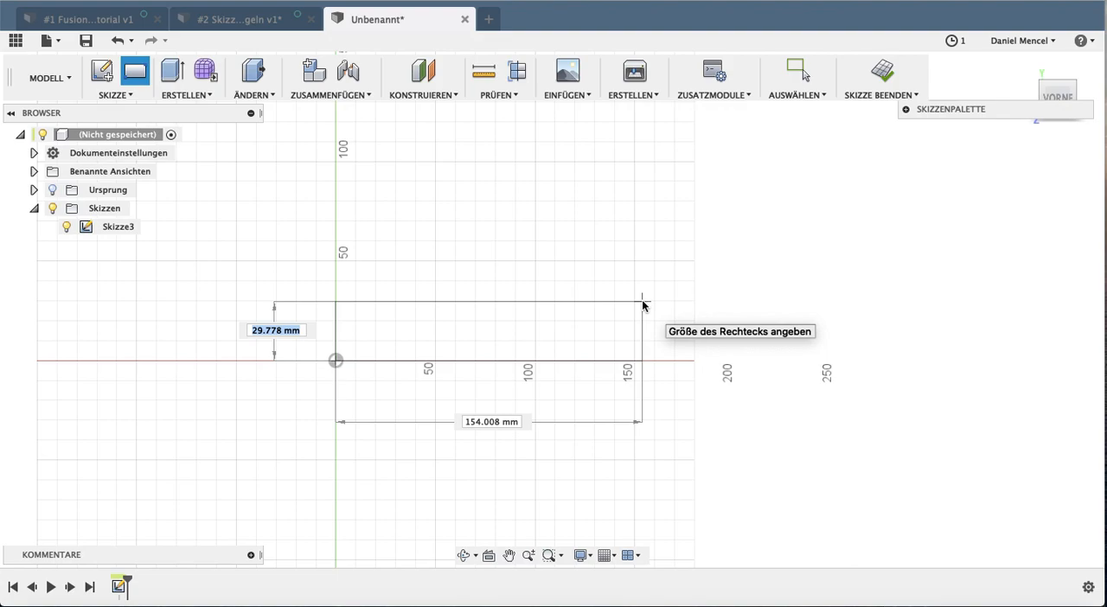
key(Tab)
text(150)
key(Return)
Add a 15 by 15 mm square adjoining the end of the horizontal rectangle that lies away from the origin
click(634, 361)
text(150)
key(Tab)
text(15)
key(Return)
Draw a 15 mm wide, 150 mm tall rectangle standing on the corner square and finish the sketch
click(135, 71)
click(634, 331)
text(15)
key(Tab)
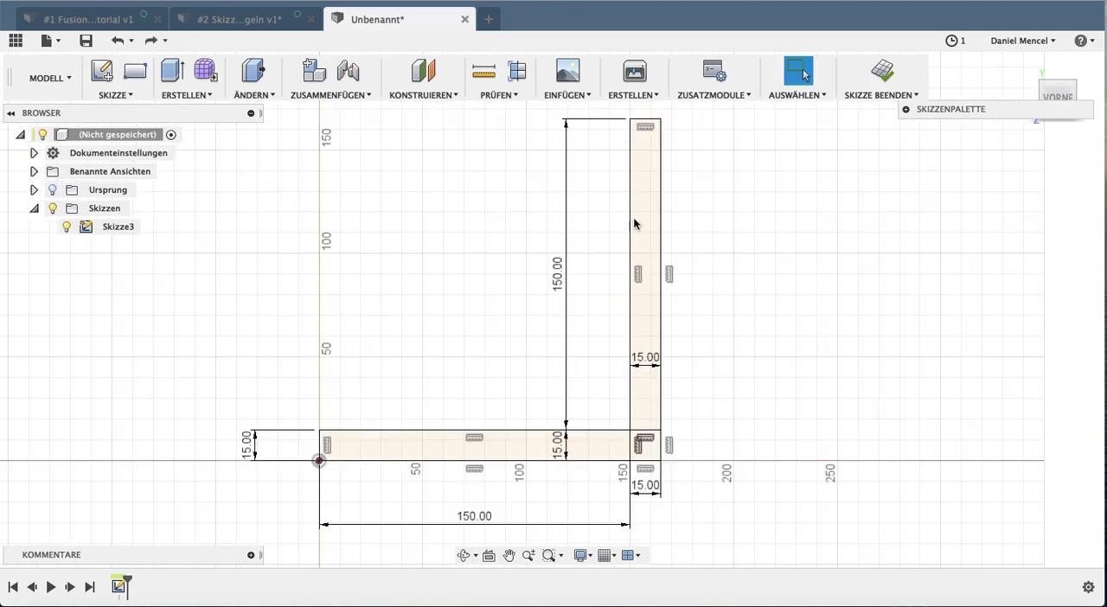
click(882, 70)
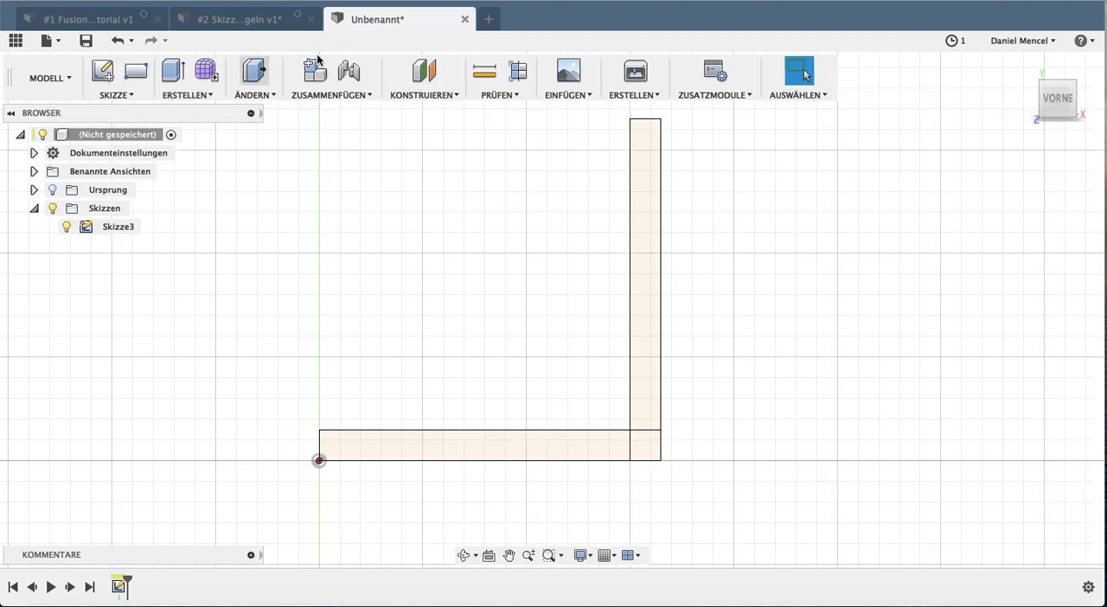
Extrude all three sketch profiles symmetrically by 40 mm per side as a new body
click(175, 70)
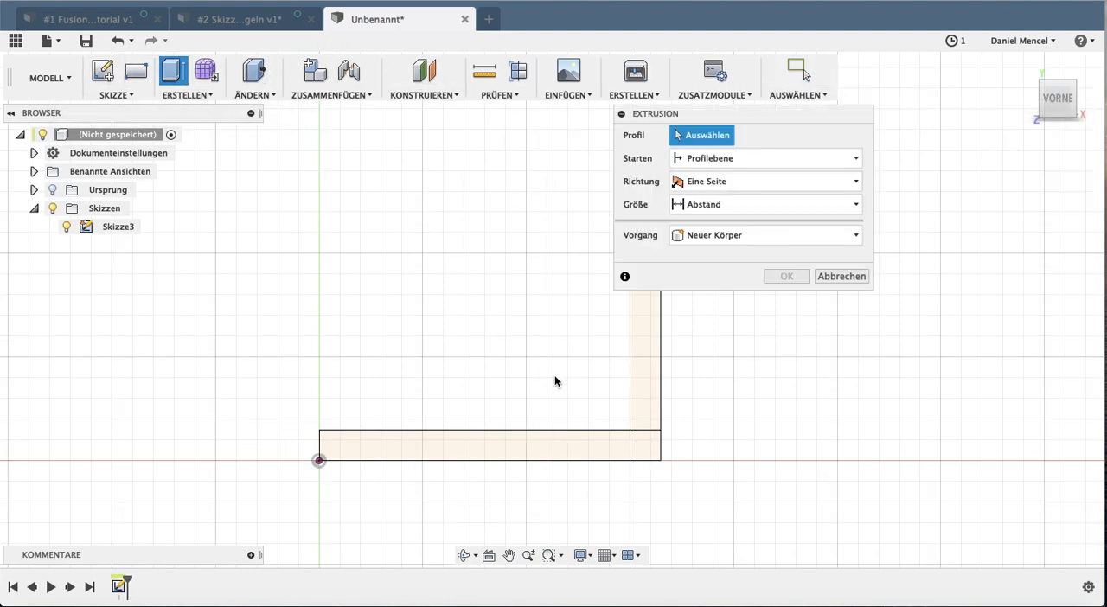
click(563, 448)
click(650, 448)
click(652, 370)
middle_drag(778, 385, 579, 412)
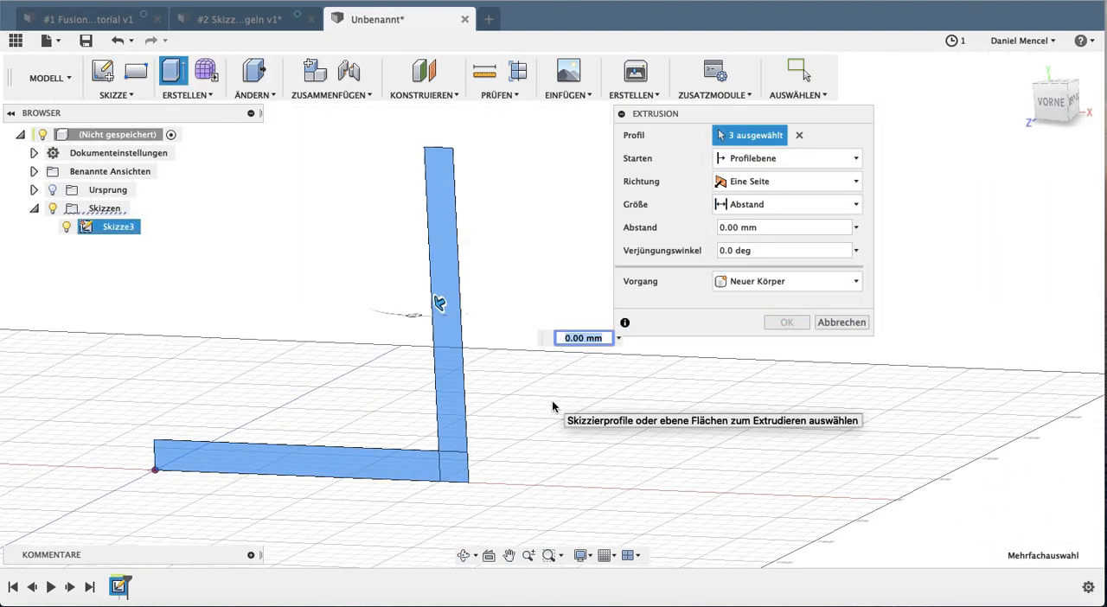
click(817, 185)
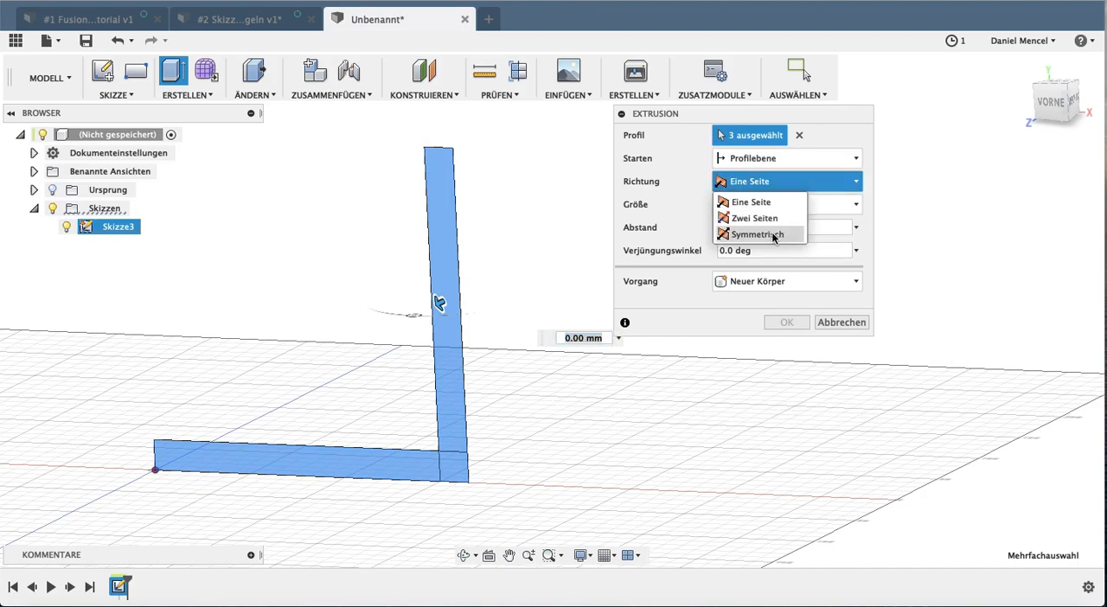
click(758, 234)
text(40)
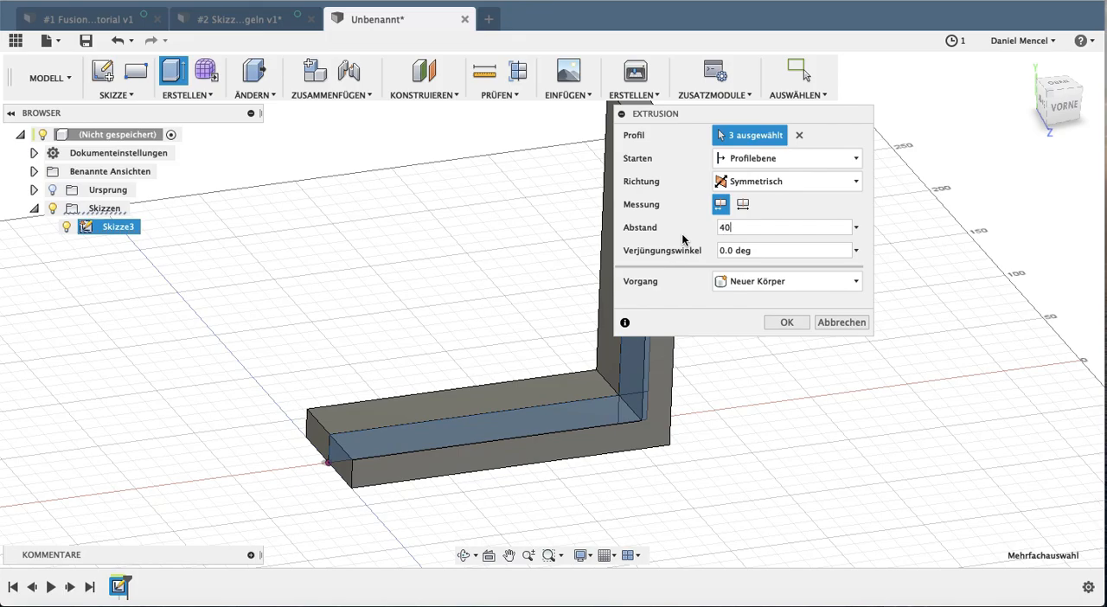
shift+middle_drag(493, 307, 508, 333)
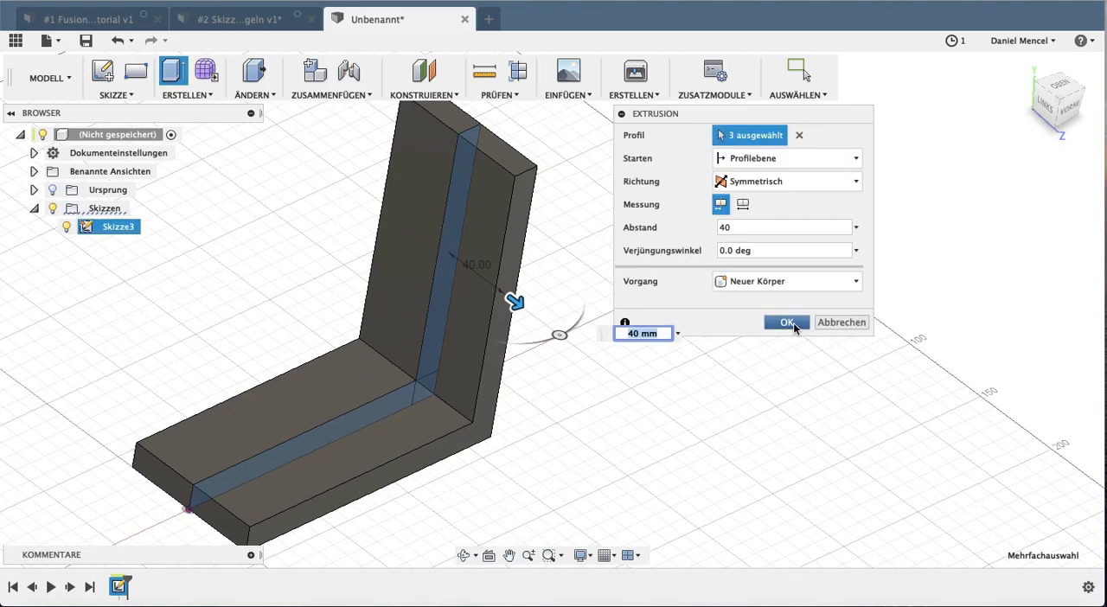
click(791, 324)
Chamfer the inner and outer corner edges of the L-shaped body with an equal distance of 20 mm
shift+middle_drag(631, 376, 588, 363)
mouse_move(456, 310)
shift+middle_down()
mouse_move(334, 248)
mouse_move(370, 321)
mouse_move(452, 326)
shift+middle_up()
click(35, 208)
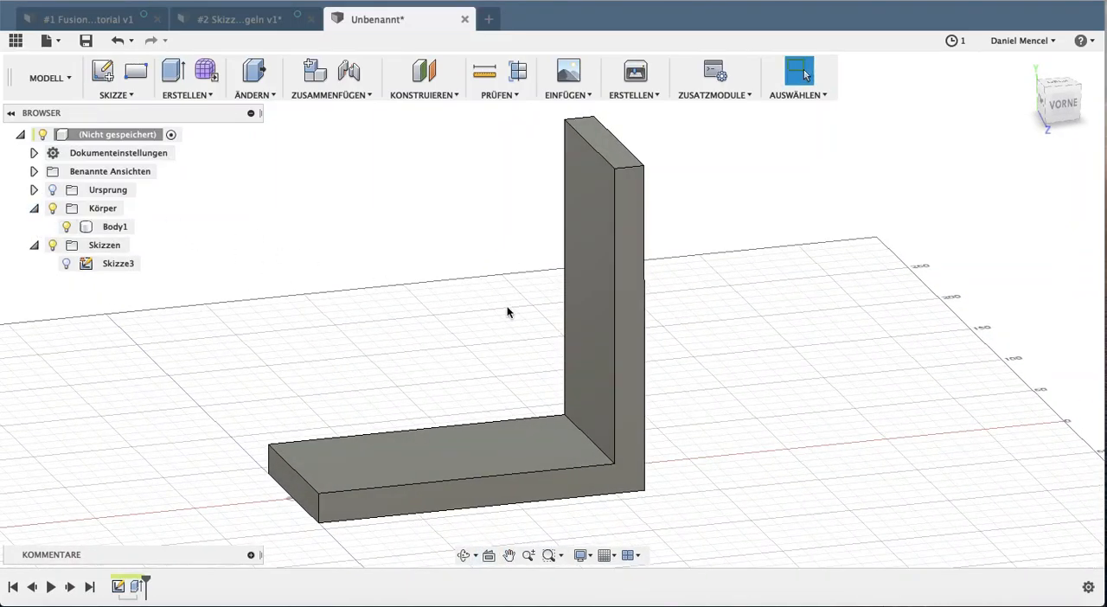
shift+middle_drag(488, 319, 328, 128)
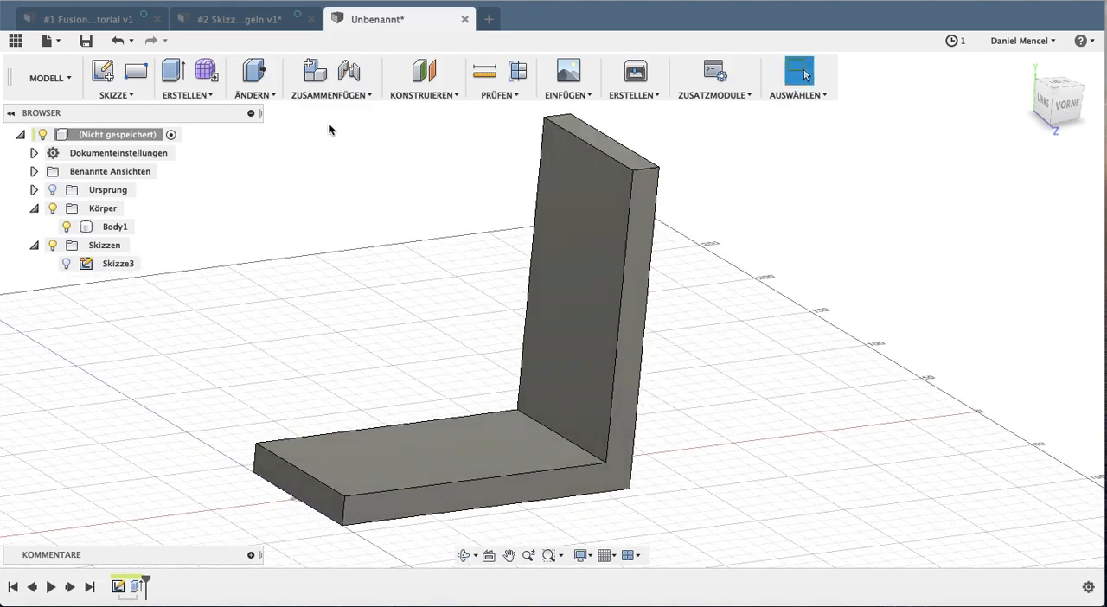
click(271, 97)
click(259, 145)
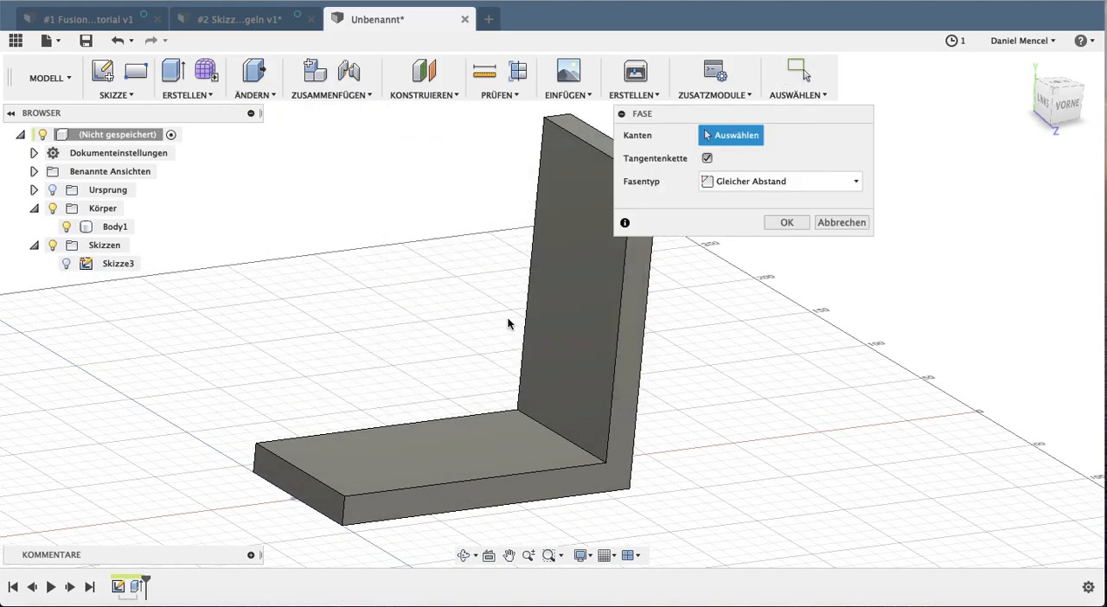
click(580, 446)
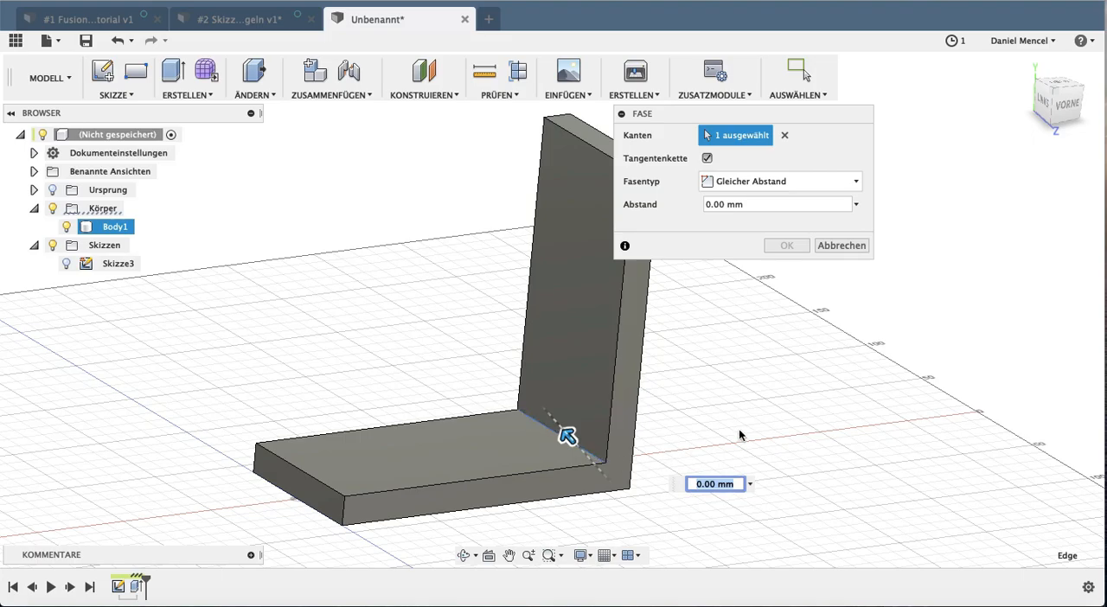
shift+middle_drag(751, 434, 673, 372)
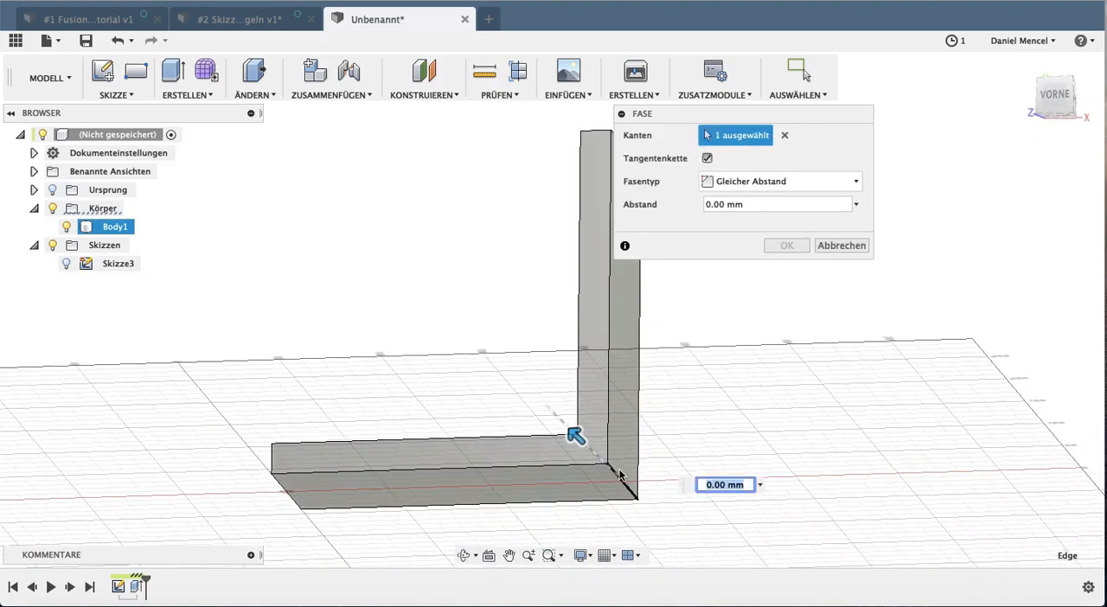
click(619, 474)
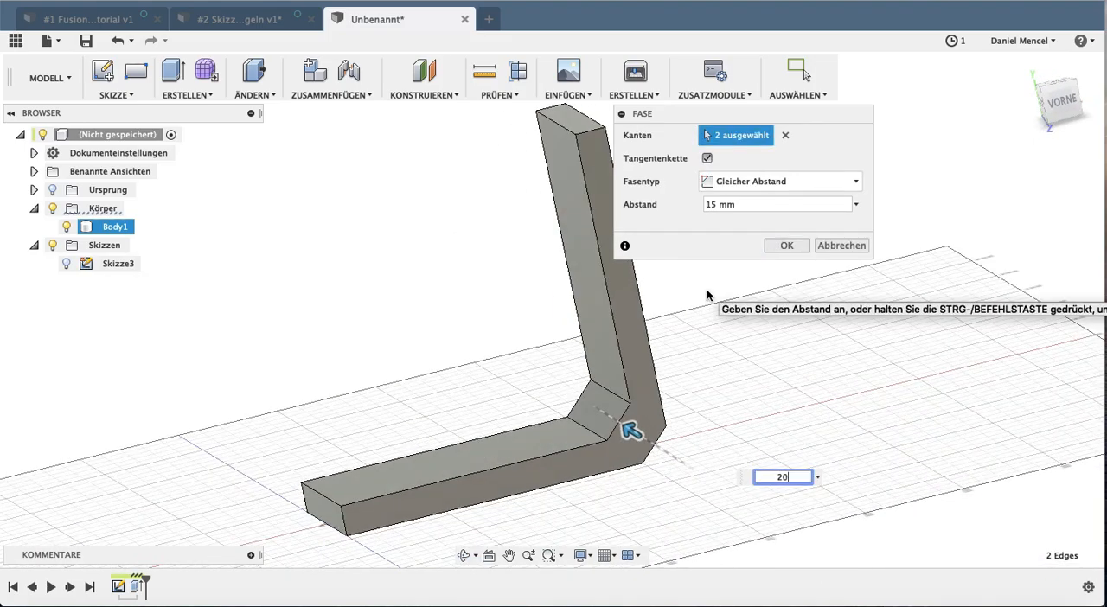
text(20)
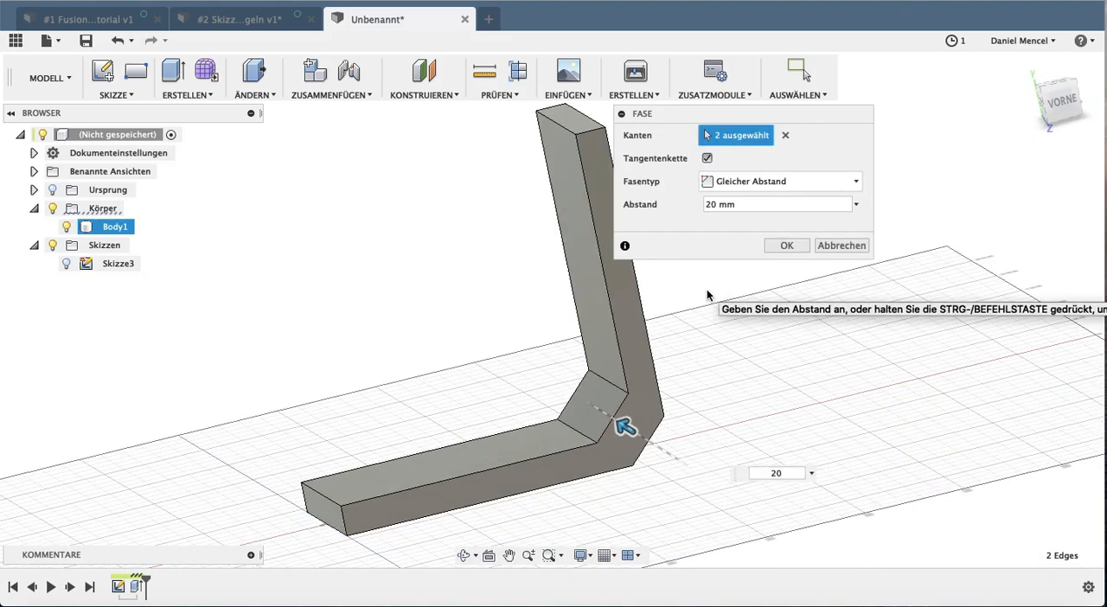
click(786, 247)
On the outer chamfer face, start a center-to-center slot with its arc centers 40 mm apart
shift+middle_drag(724, 329, 579, 265)
click(579, 265)
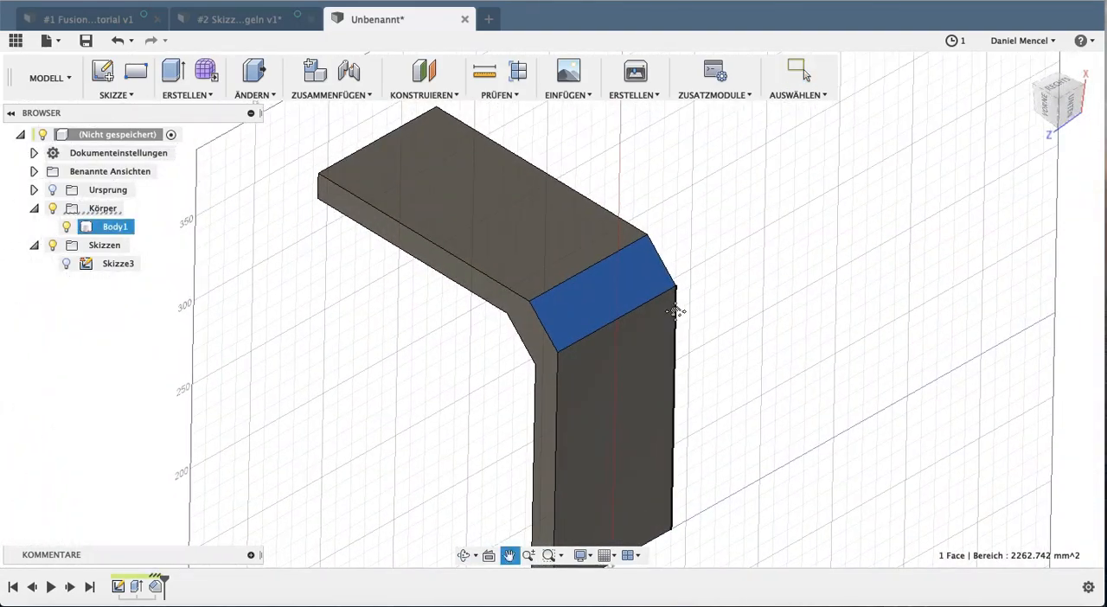
click(110, 95)
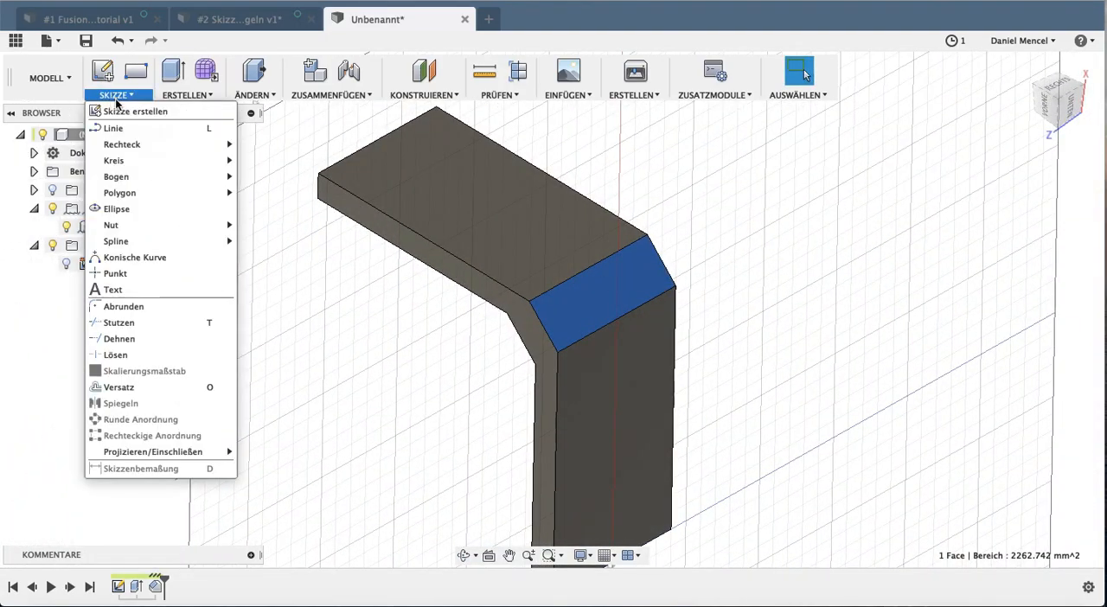
mouse_move(156, 177)
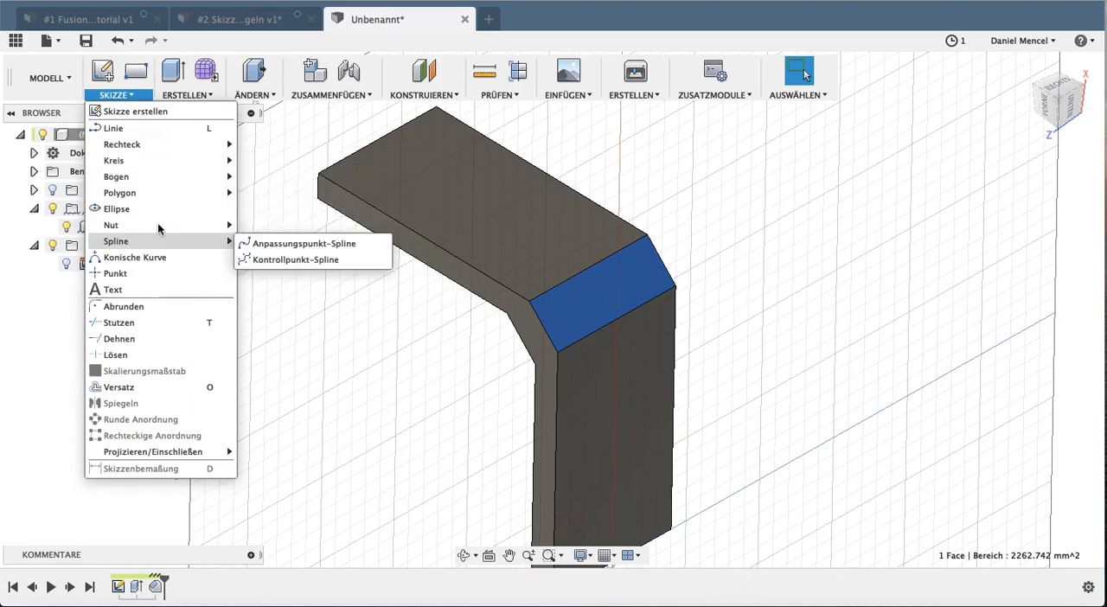
mouse_move(178, 226)
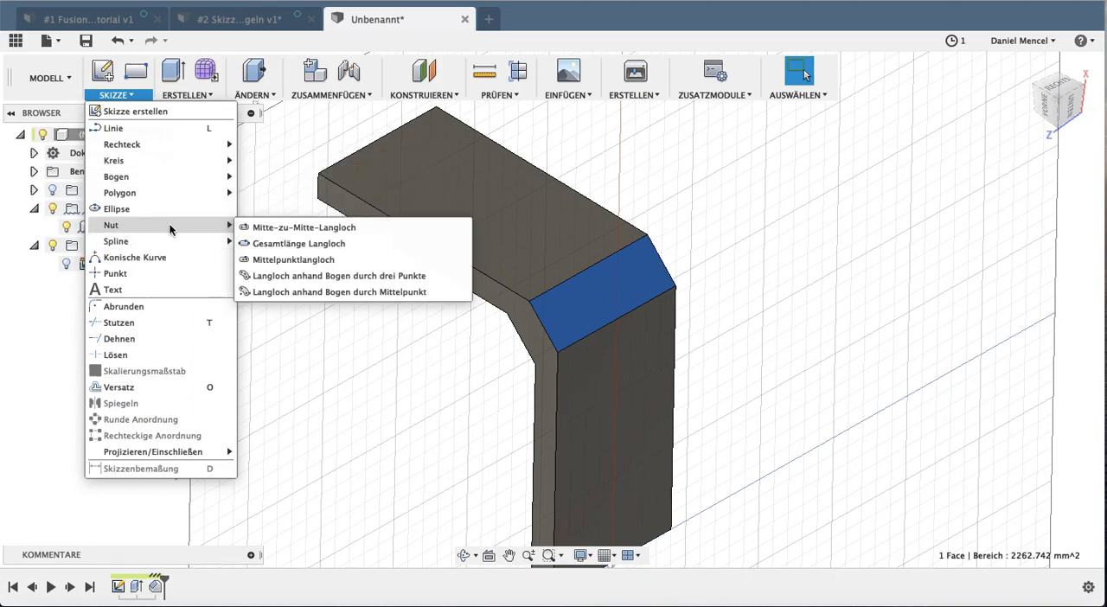
click(309, 229)
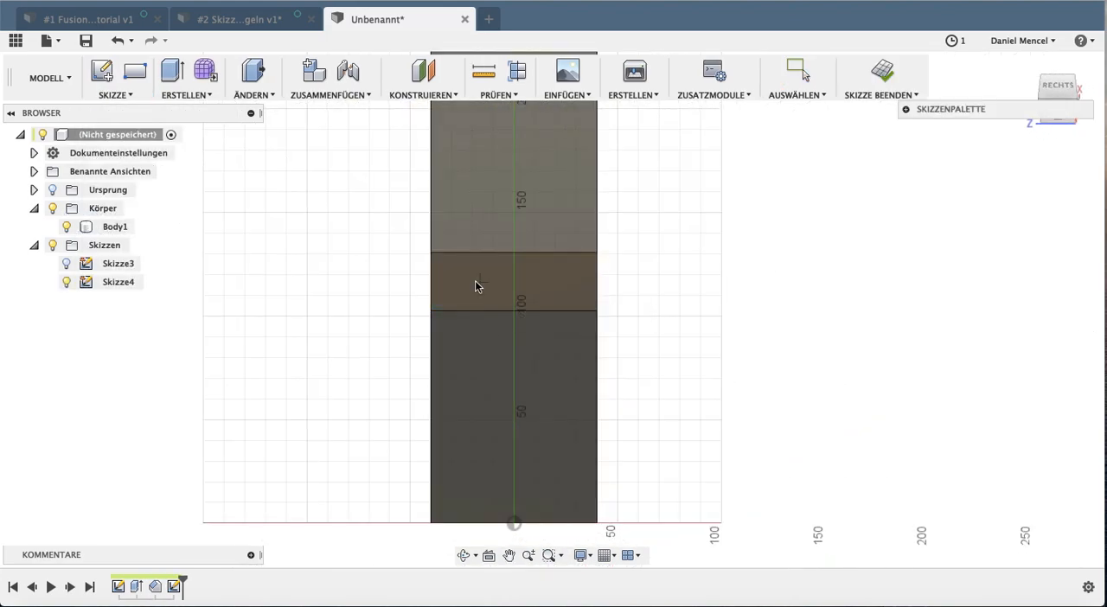
click(463, 285)
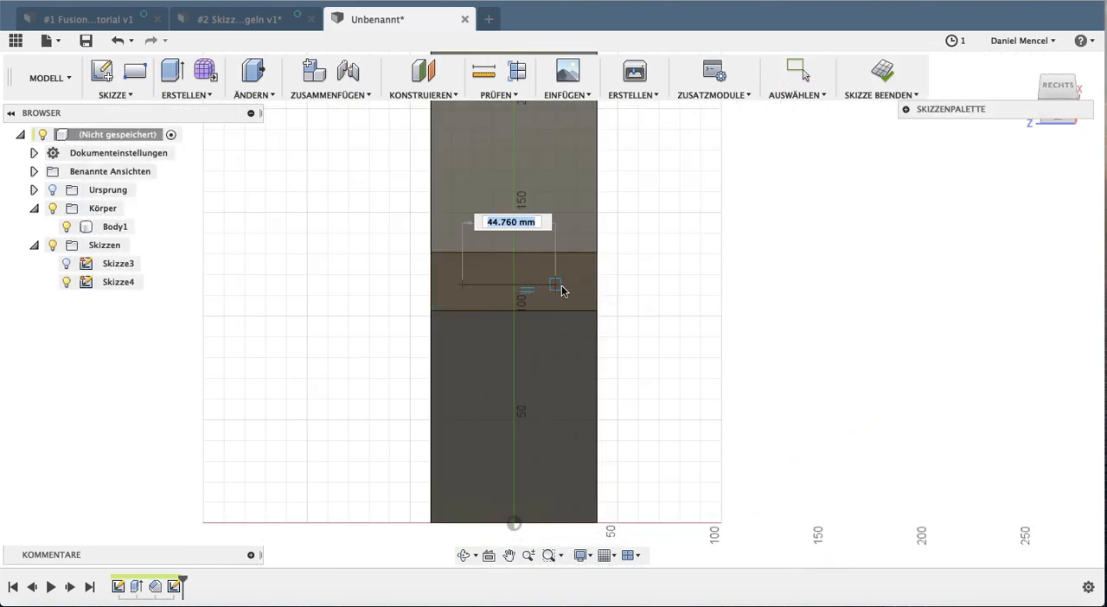
click(558, 286)
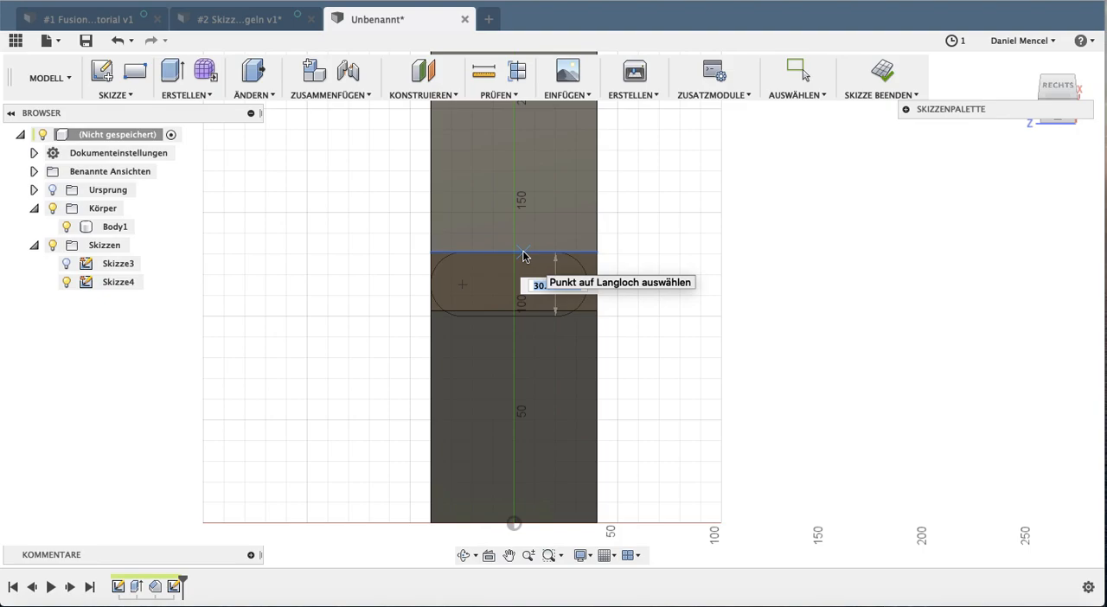
Set the slot's width to 20 mm and move the finished slot off the chamfer face, beside the body
click(523, 256)
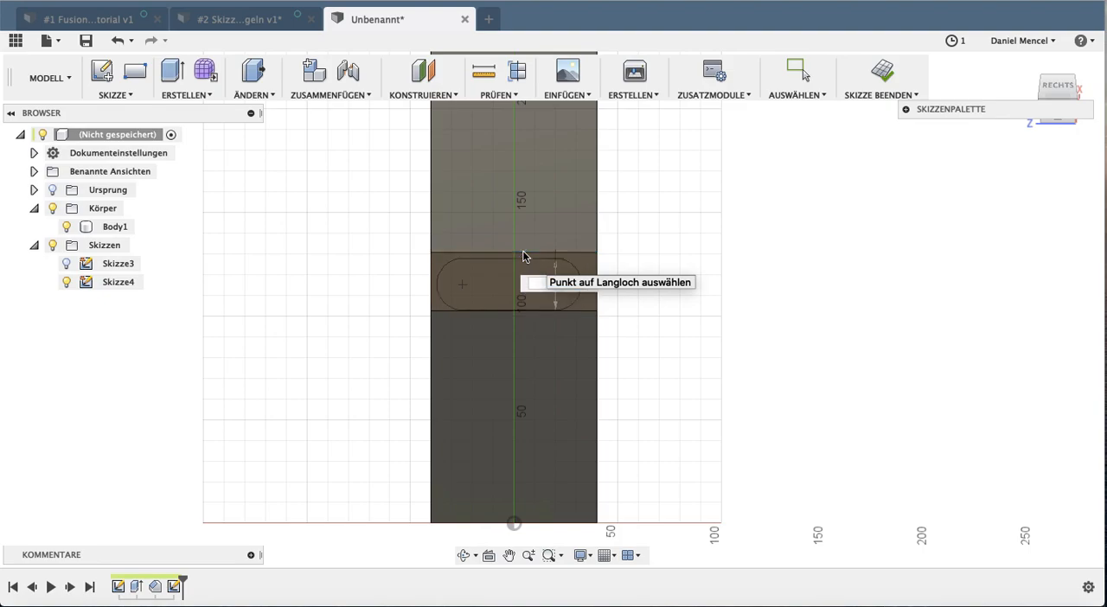
text(220)
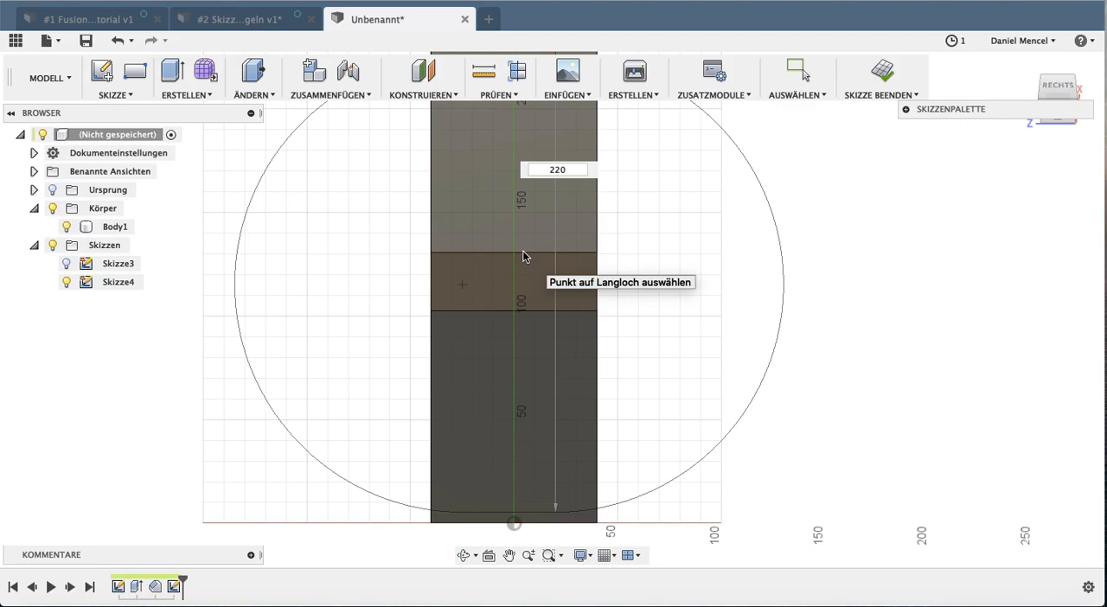
key(Return)
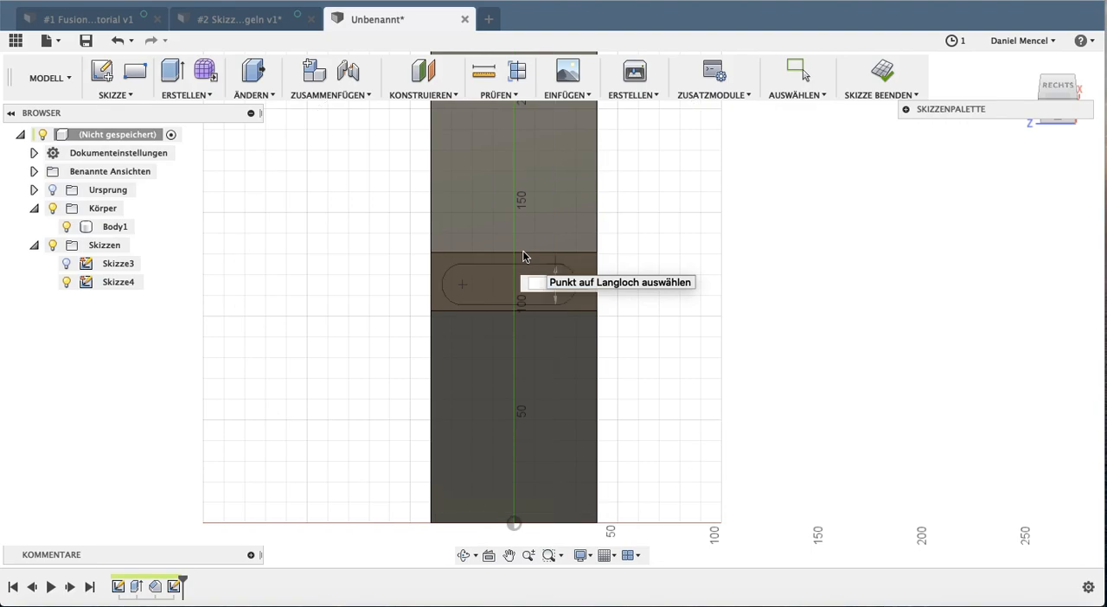
text(20)
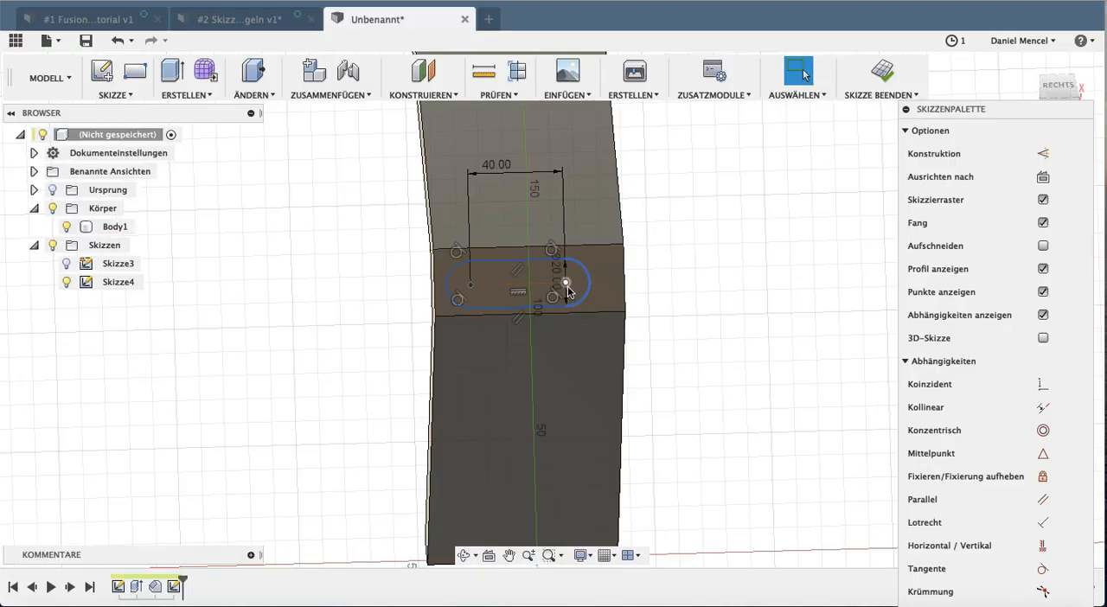
mouse_move(566, 284)
mouse_down()
mouse_move(613, 279)
mouse_move(593, 227)
mouse_move(611, 313)
mouse_move(715, 210)
mouse_move(745, 233)
mouse_up()
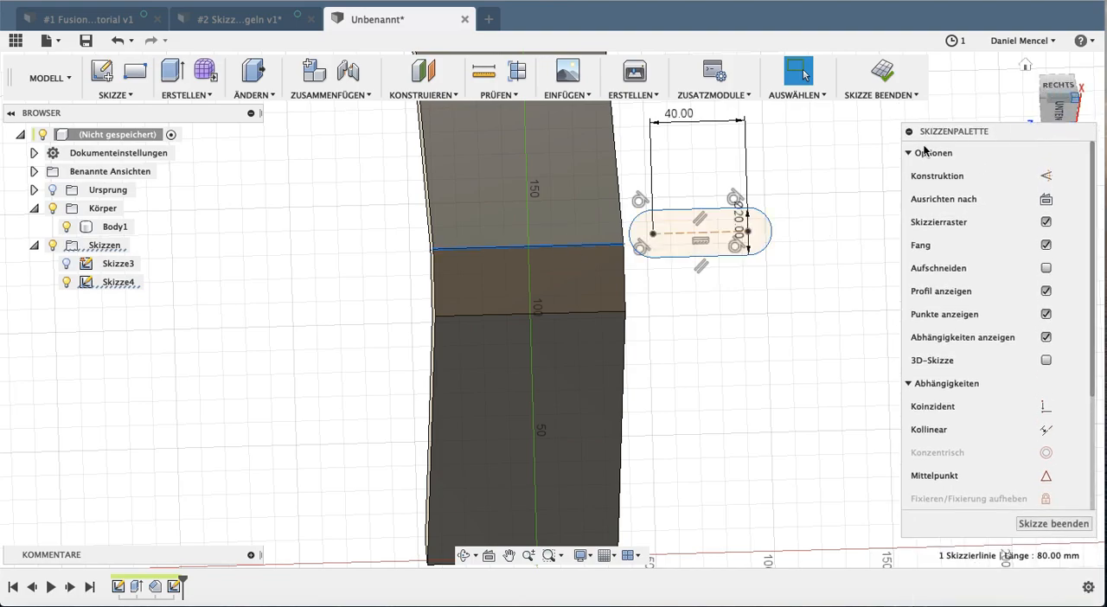
Draw a construction line across the outer chamfer face between the midpoints of its two long edges
click(912, 153)
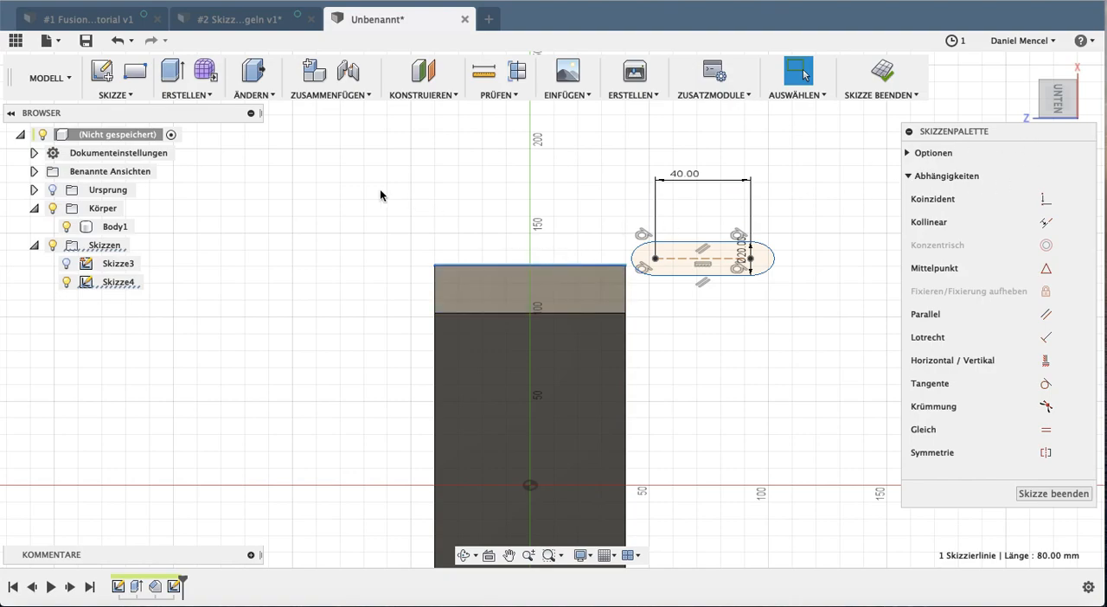
key(l)
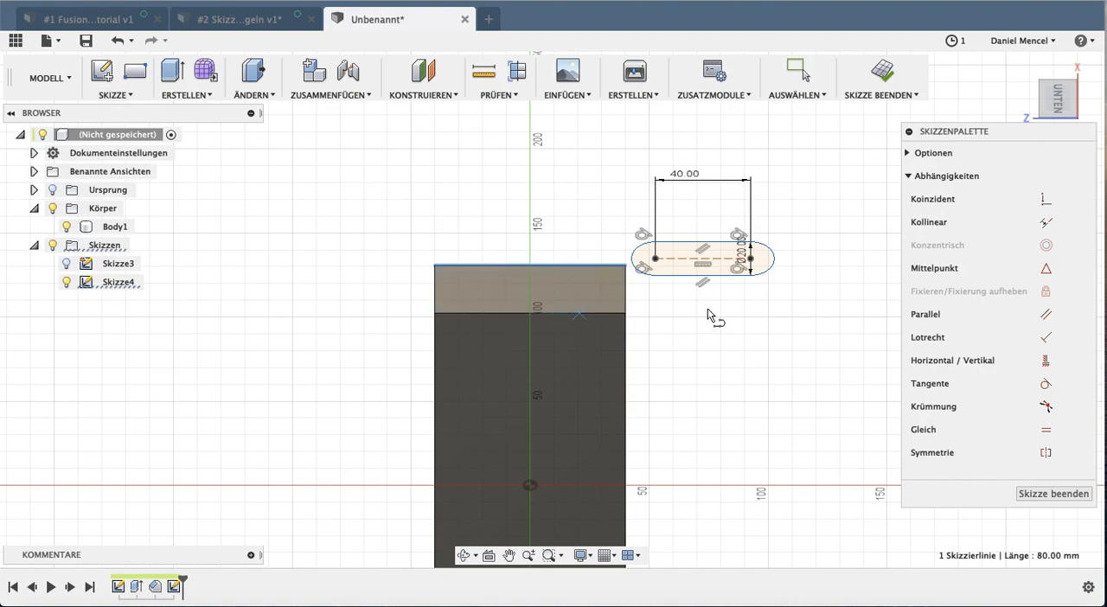
click(909, 153)
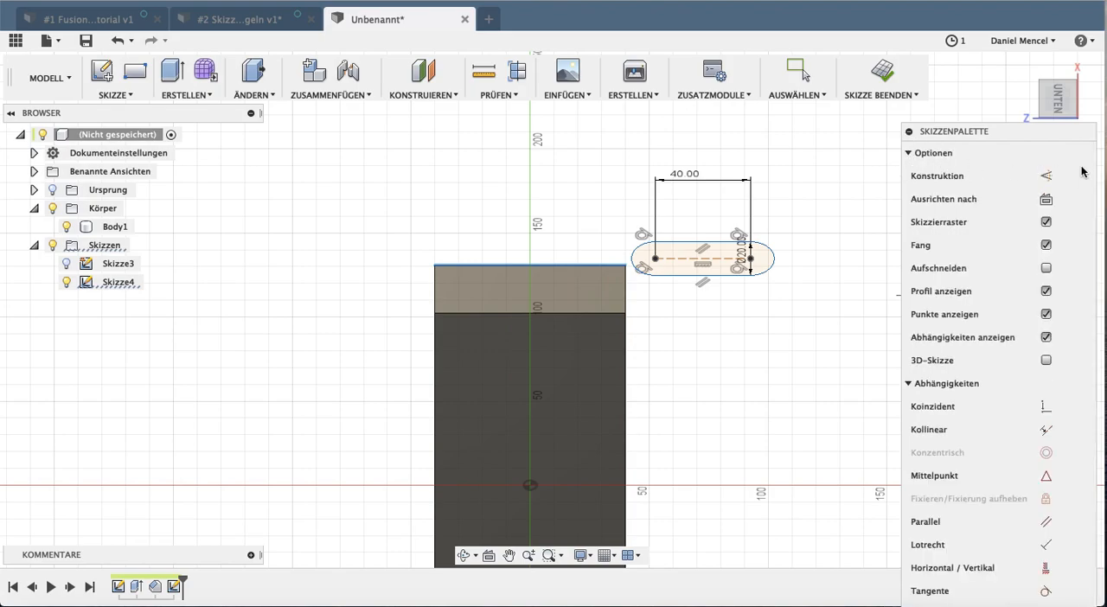
click(1047, 177)
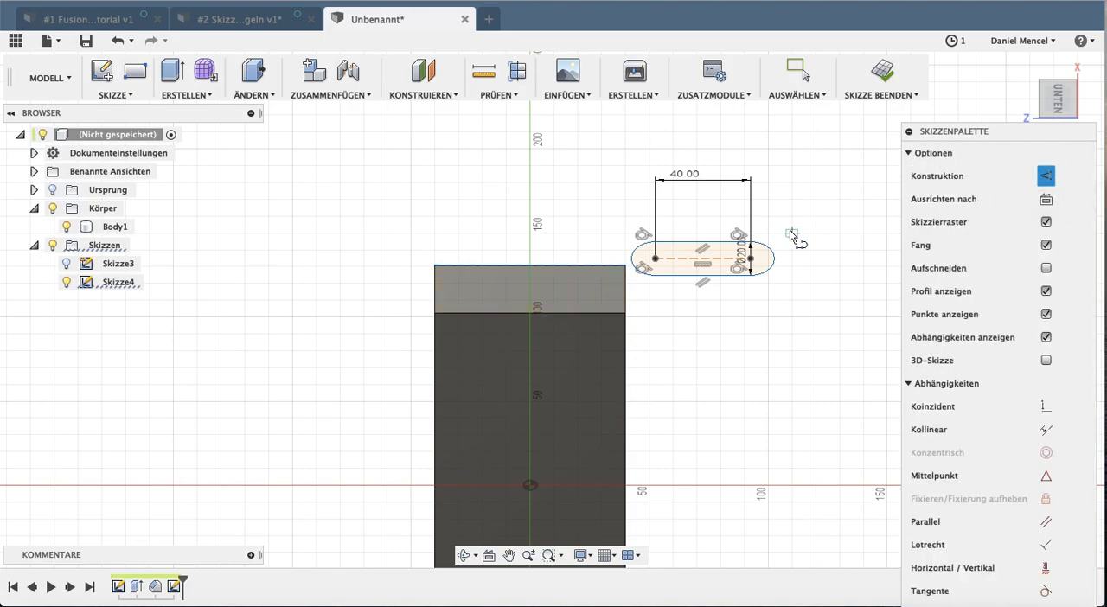
click(529, 265)
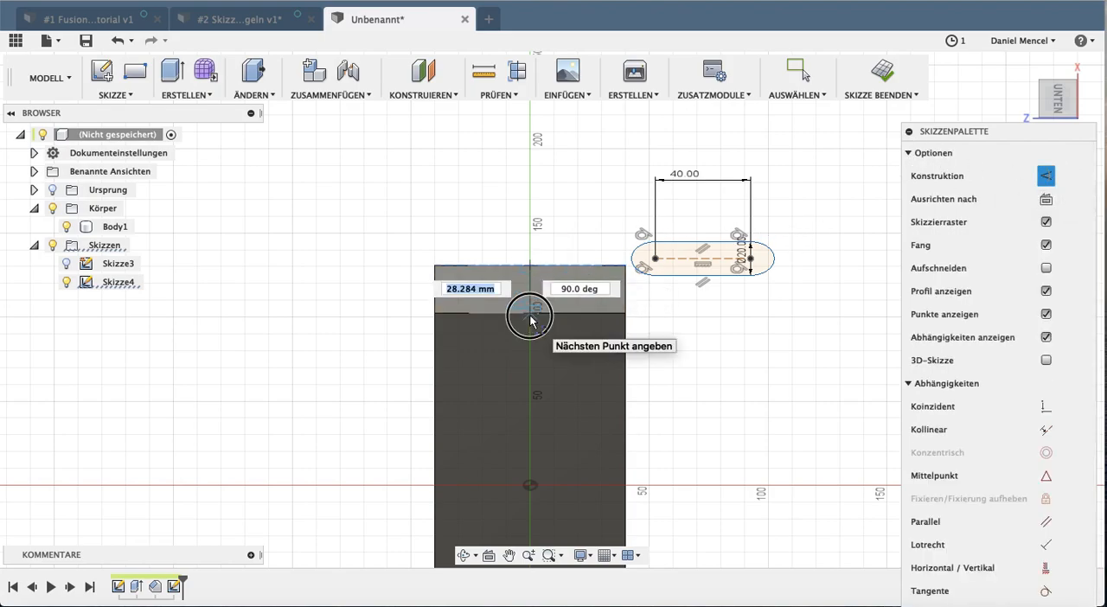
click(529, 316)
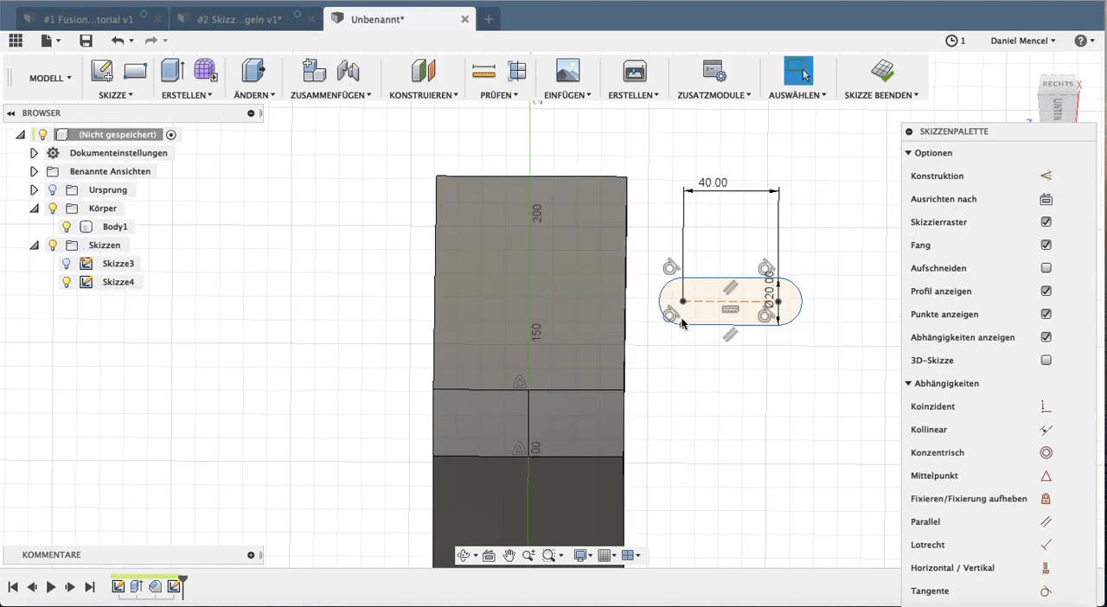
Move the slot onto the outer chamfer face and dimension one arc center 20 mm from the vertical construction line
mouse_move(711, 286)
mouse_down()
mouse_move(494, 440)
mouse_move(510, 424)
mouse_up()
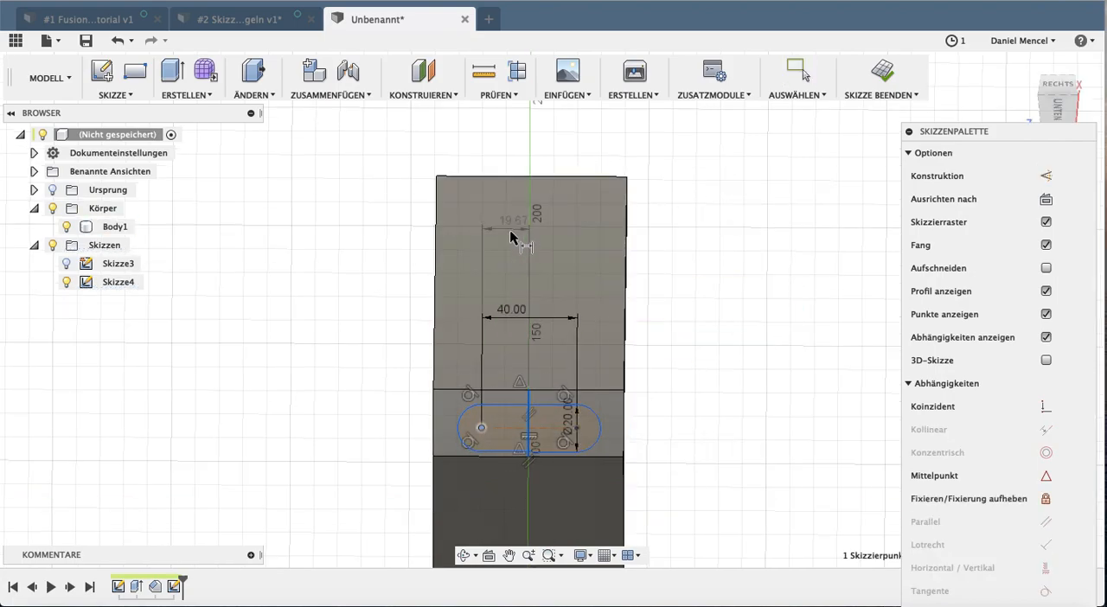
click(523, 250)
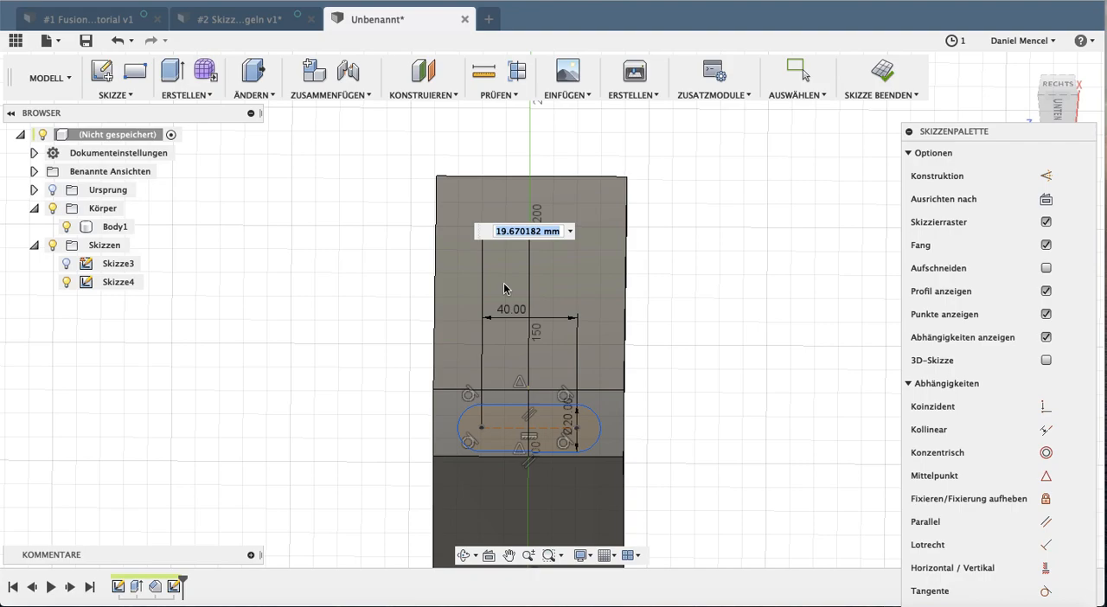
key(Return)
Dimension the vertical distance from the slot's arc center to the chamfer face's upper edge
click(480, 429)
click(492, 390)
click(296, 407)
key(Escape)
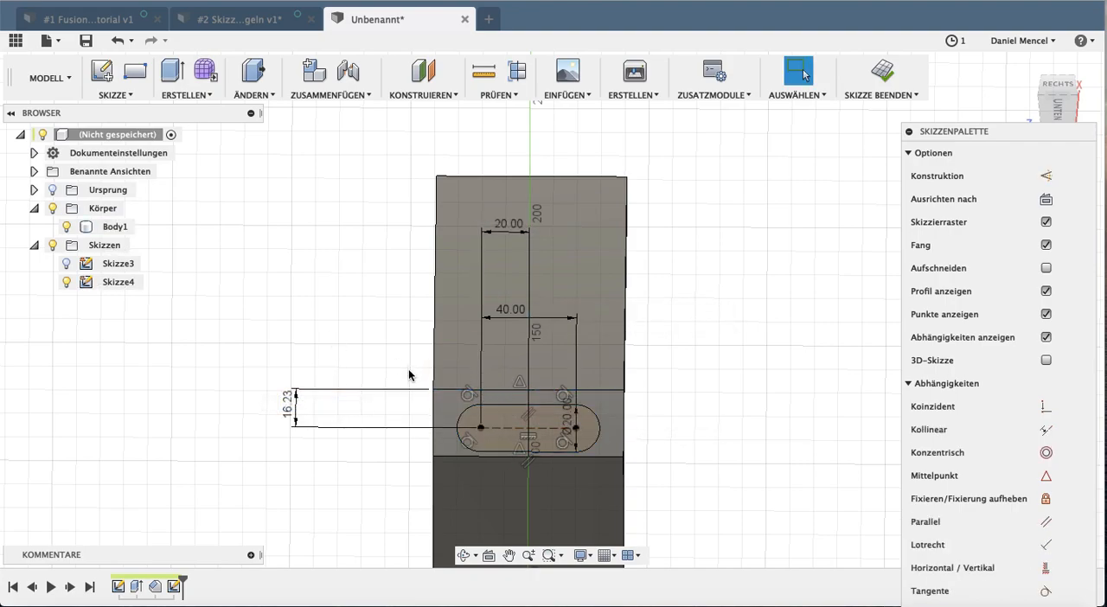
Measure the chamfer face's short side edge and set the slot's distance from the upper edge to 28.284 mm/2
key(i)
click(432, 405)
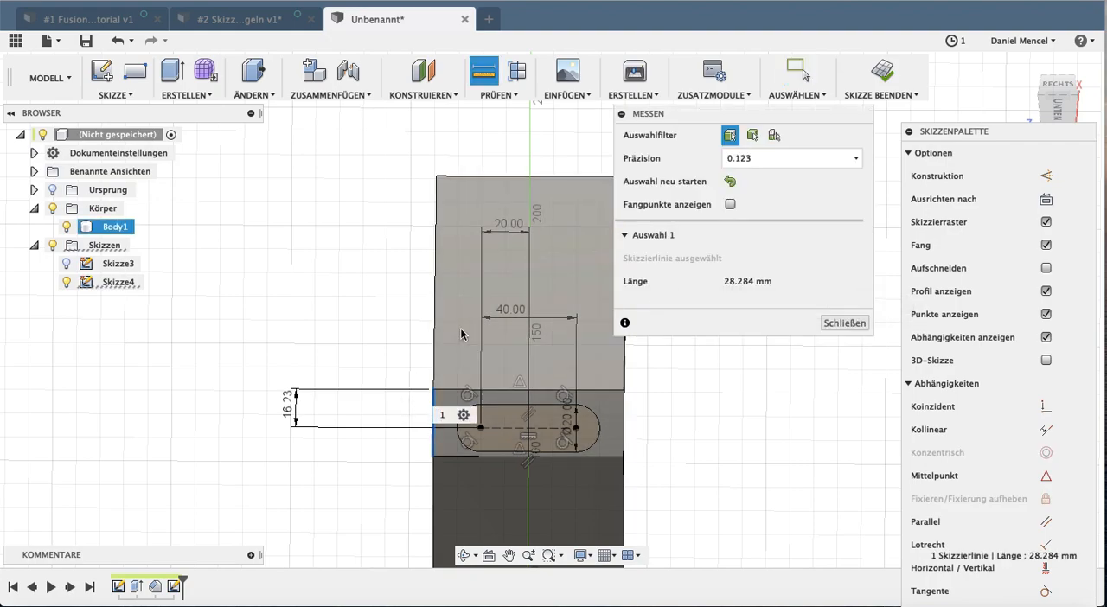
click(741, 282)
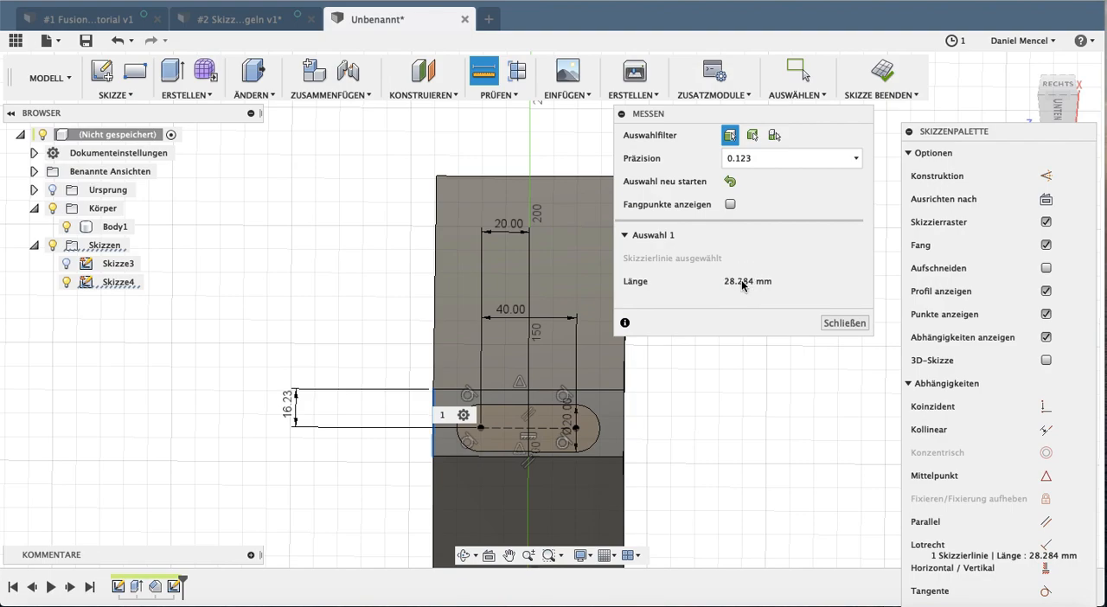
key(Escape)
double_click(288, 404)
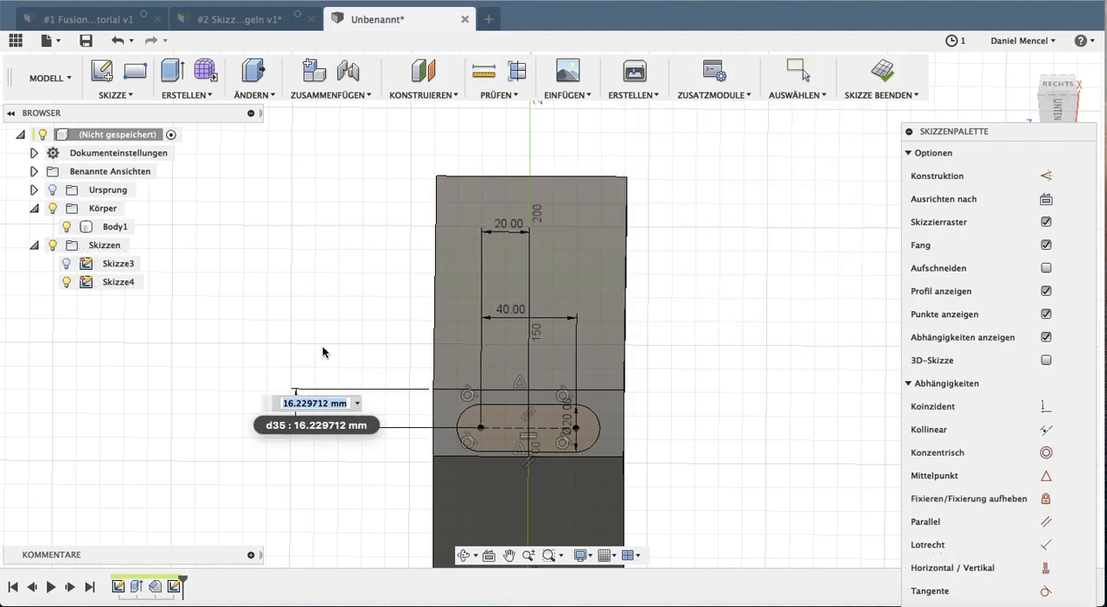
text(28.284 mm/2)
key(Return)
Offset the slot outline 2 mm outward, and cut both inner slot profiles through the chamfer with a -23 mm extrusion
middle_drag(663, 336, 663, 336)
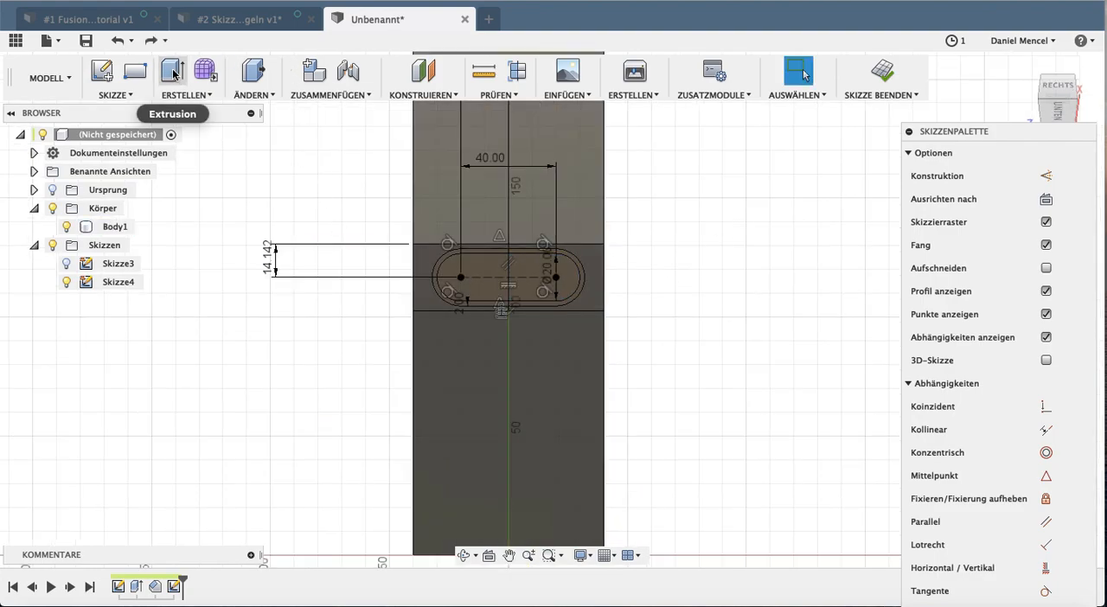
click(172, 75)
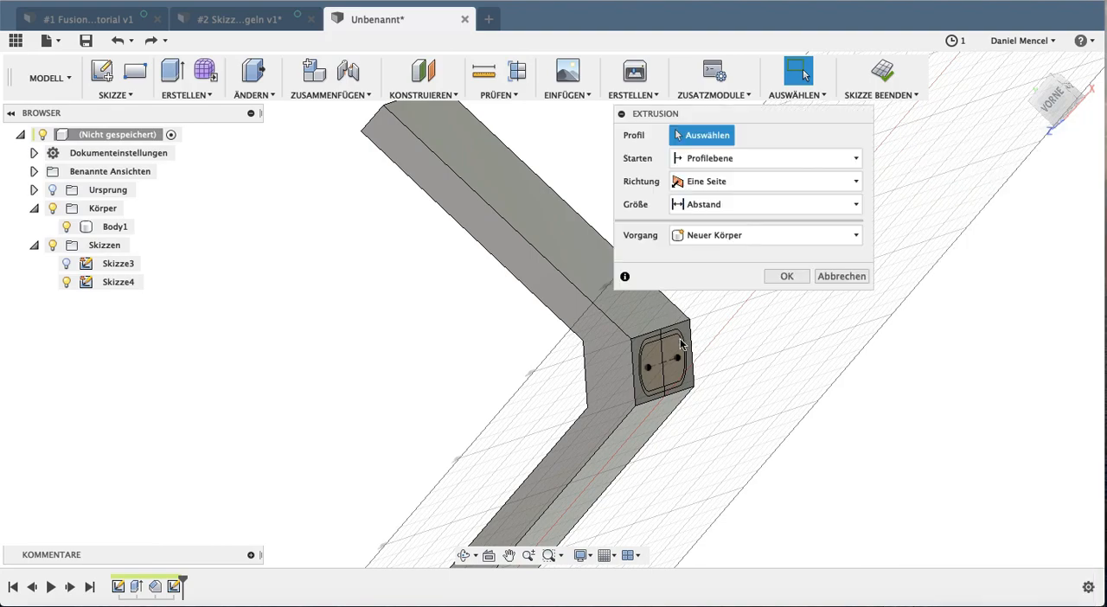
click(654, 366)
click(675, 359)
shift+middle_drag(525, 311, 552, 317)
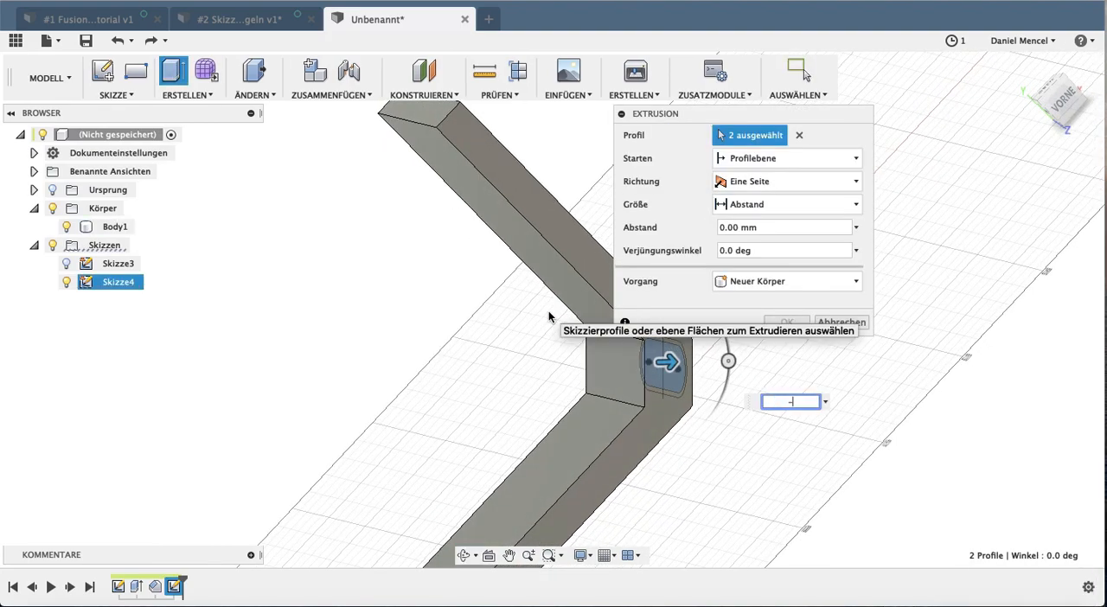
key(Return)
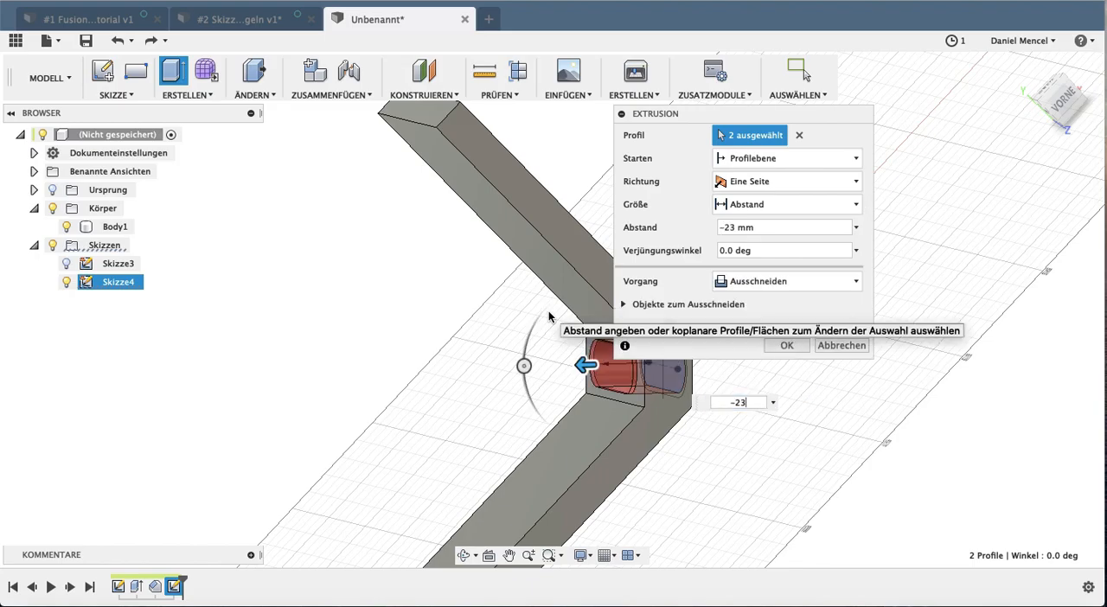
shift+middle_drag(723, 321, 605, 320)
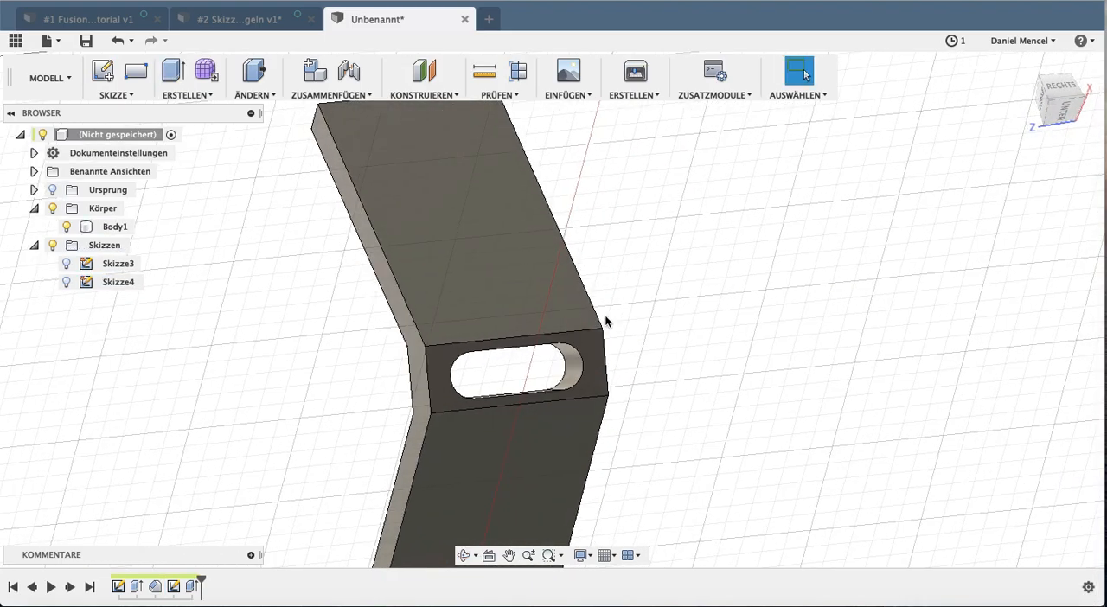
Show the slot sketch again and select both halves of the 2 mm rim around the slot as extrusion profiles
click(67, 282)
mouse_move(640, 246)
shift+middle_down()
mouse_move(627, 218)
mouse_move(640, 227)
shift+middle_up()
click(174, 75)
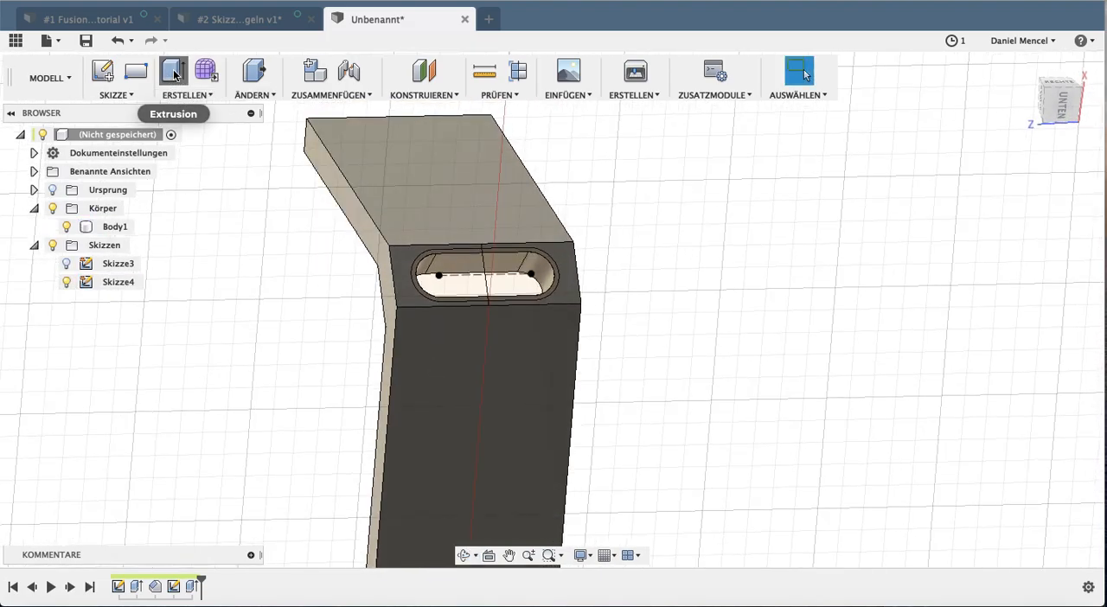
scroll(428, 307, up, 3)
click(551, 298)
click(550, 299)
shift+middle_drag(566, 202, 542, 158)
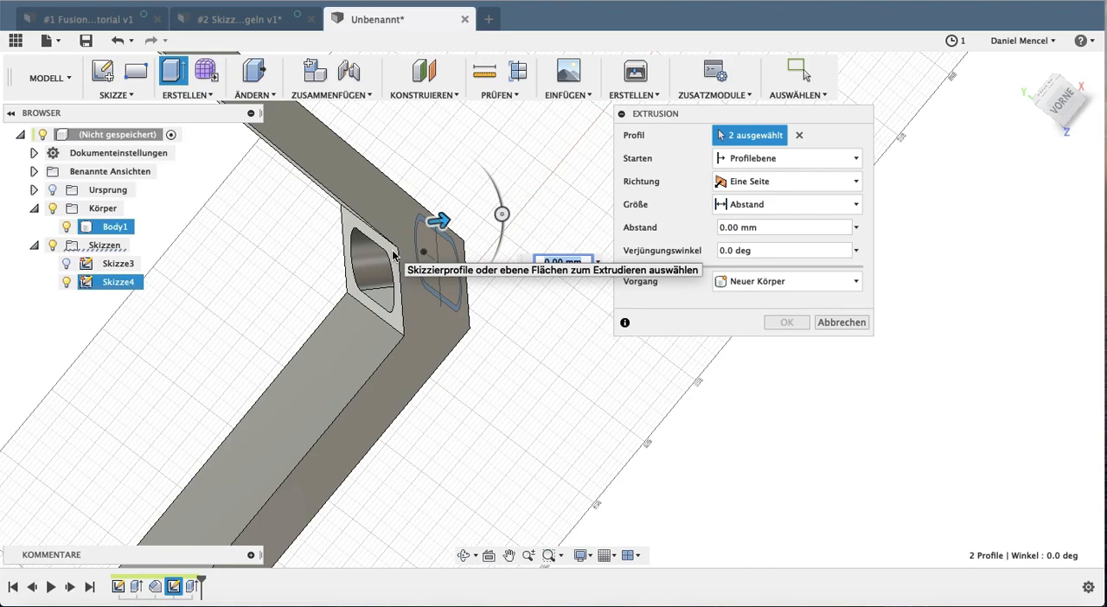
Extrude the slot rim by -21.213 mm - 2 mm joined to the body, and hide the slot sketch
drag(439, 220, 344, 232)
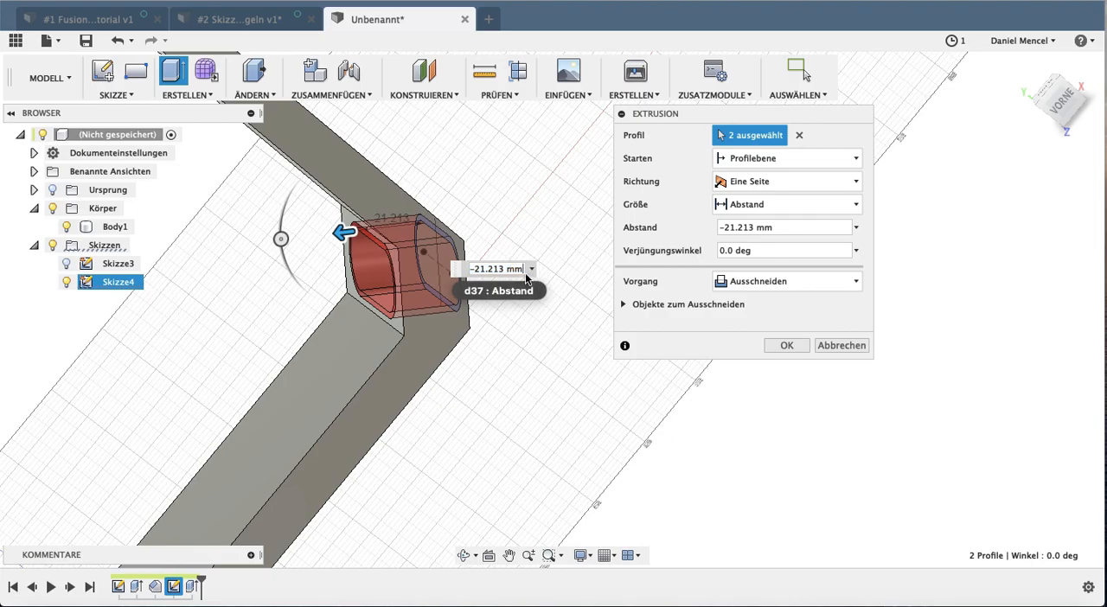
text(-2)
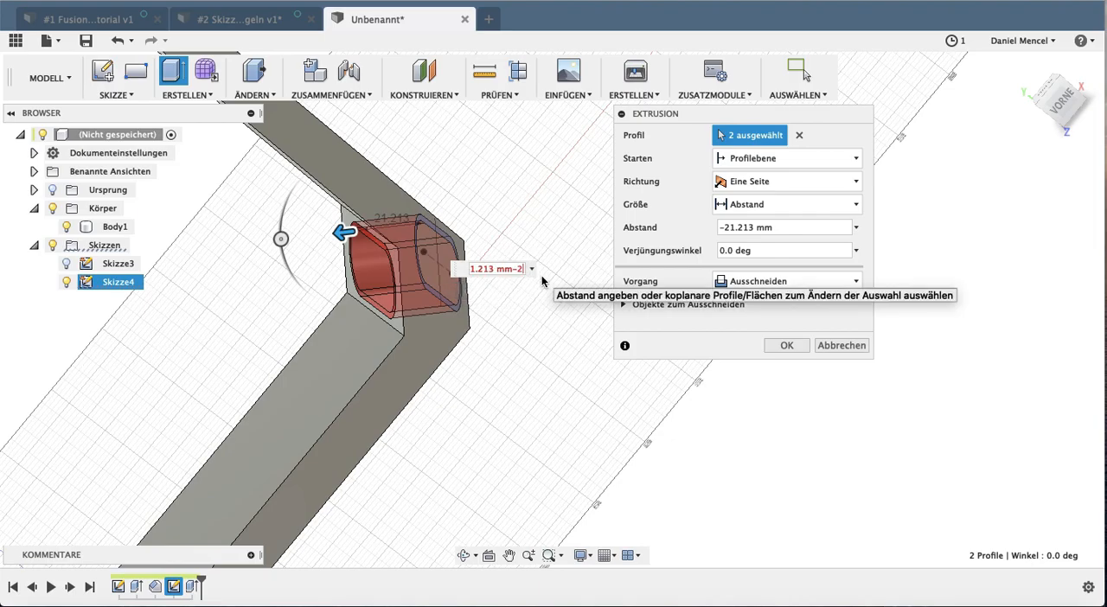
click(730, 283)
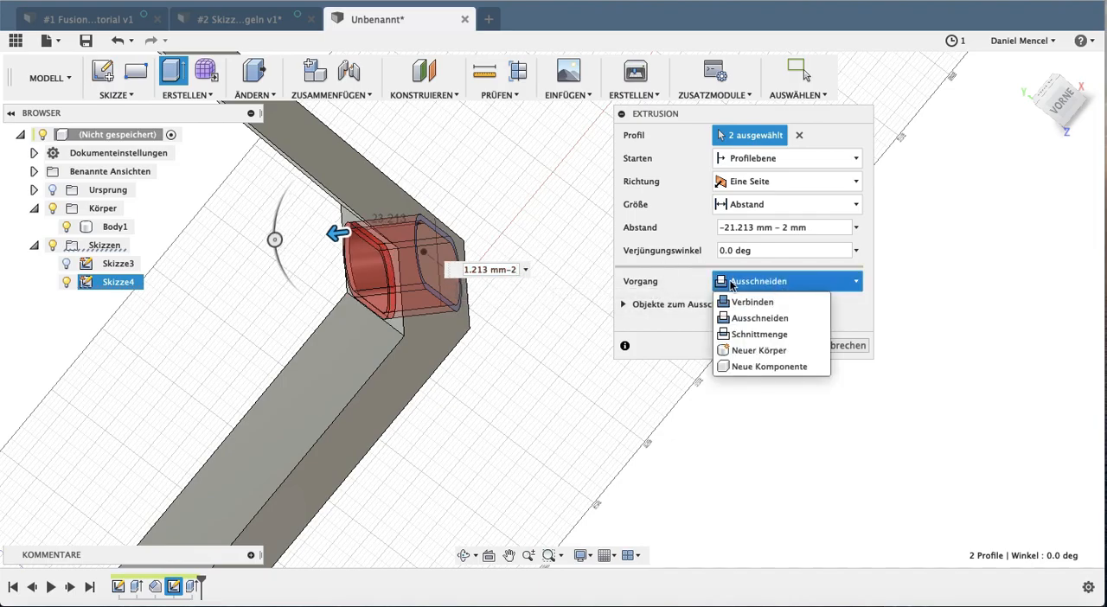
click(756, 301)
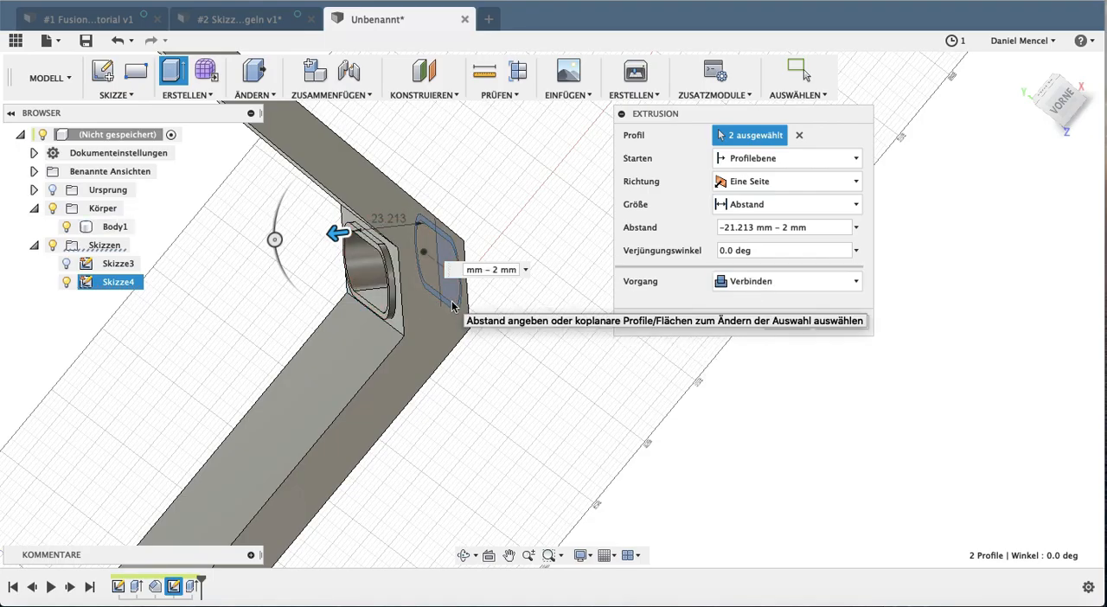
key(Return)
shift+middle_drag(453, 304, 677, 249)
click(68, 281)
On the bracket's front side face, sketch a diagonal line from the vertical leg's upper outer corner to the horizontal leg's lower end corner
scroll(676, 249, down, 3)
shift+middle_drag(663, 355, 691, 355)
mouse_move(573, 370)
shift+middle_down()
mouse_move(595, 387)
mouse_move(568, 374)
shift+middle_up()
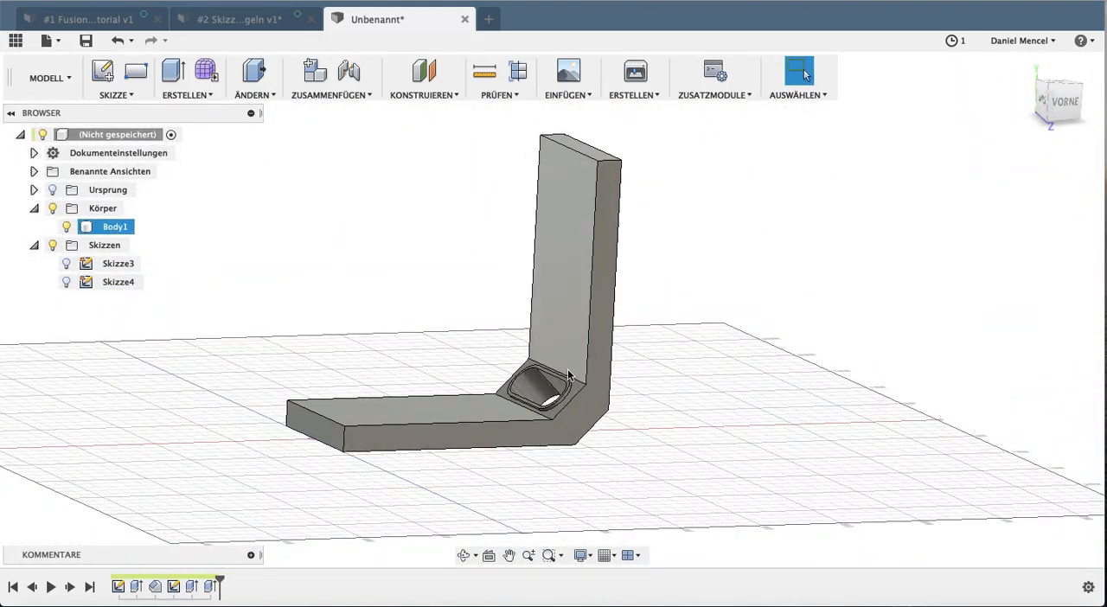
click(115, 69)
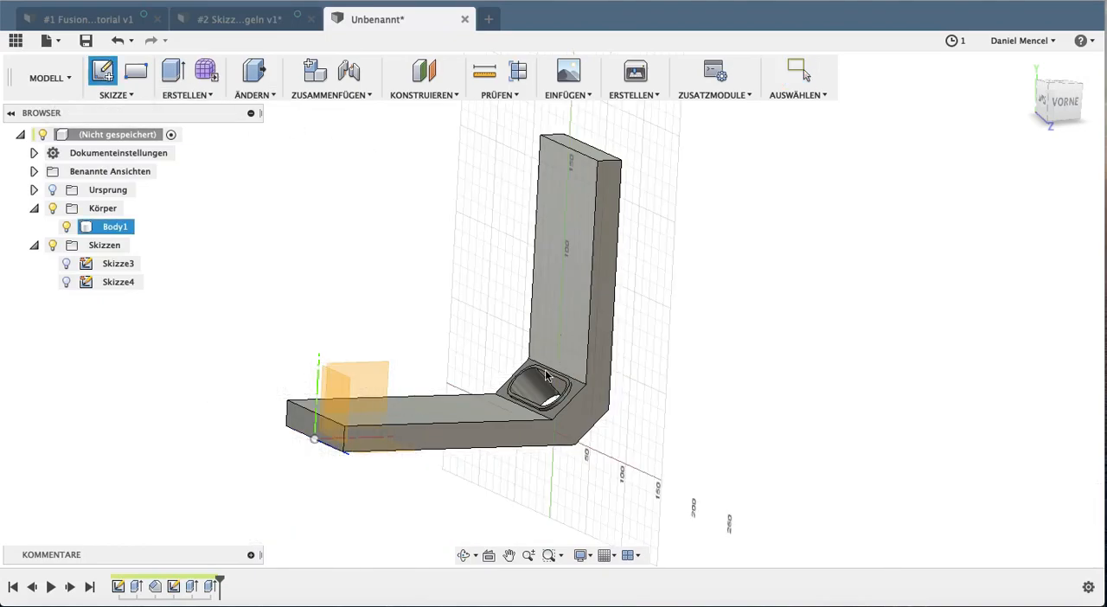
click(580, 426)
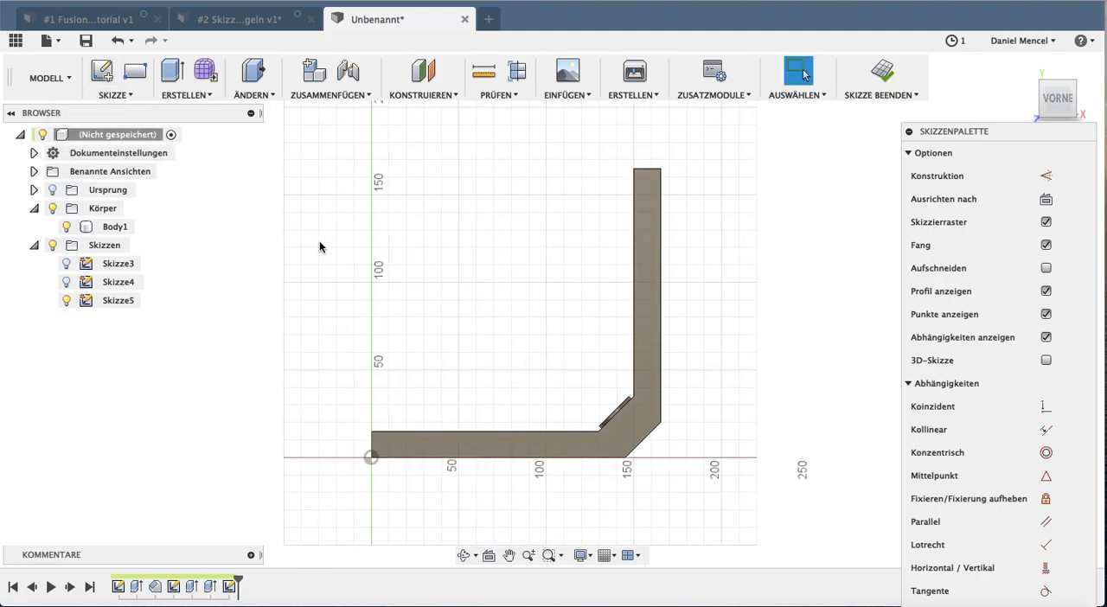
click(661, 169)
click(371, 457)
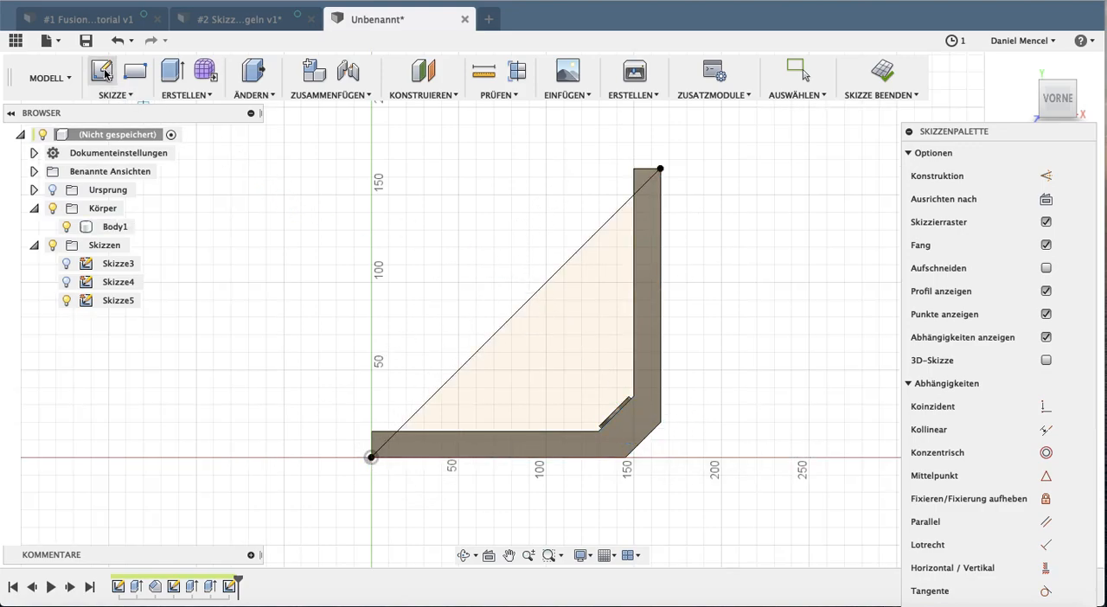
click(882, 72)
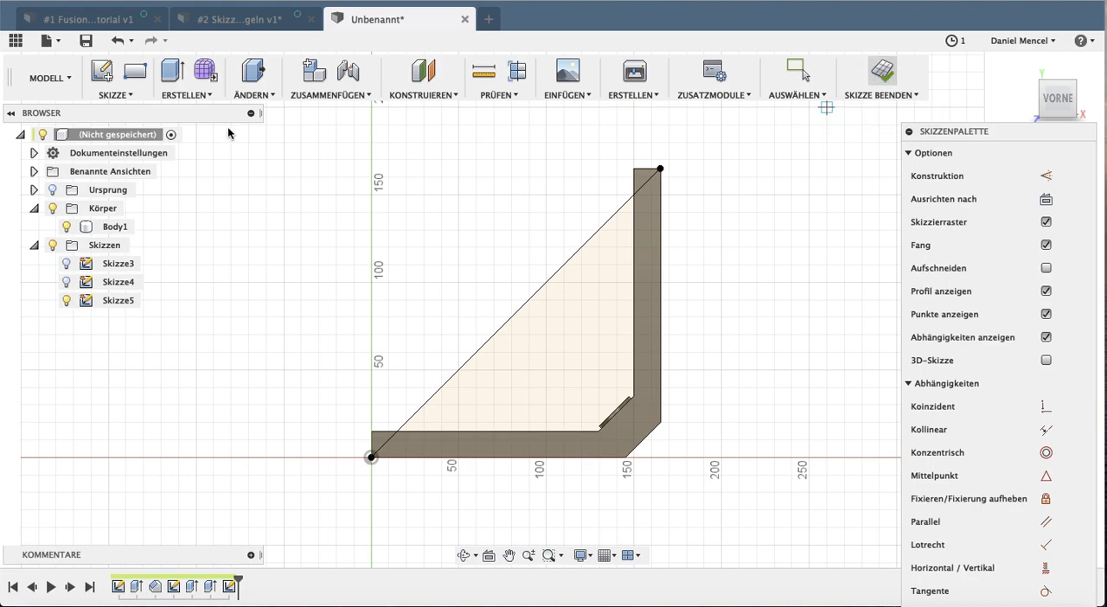
Extrude the triangular area and the adjoining side face profile 5 mm outward, joined to the body as a side plate
click(172, 72)
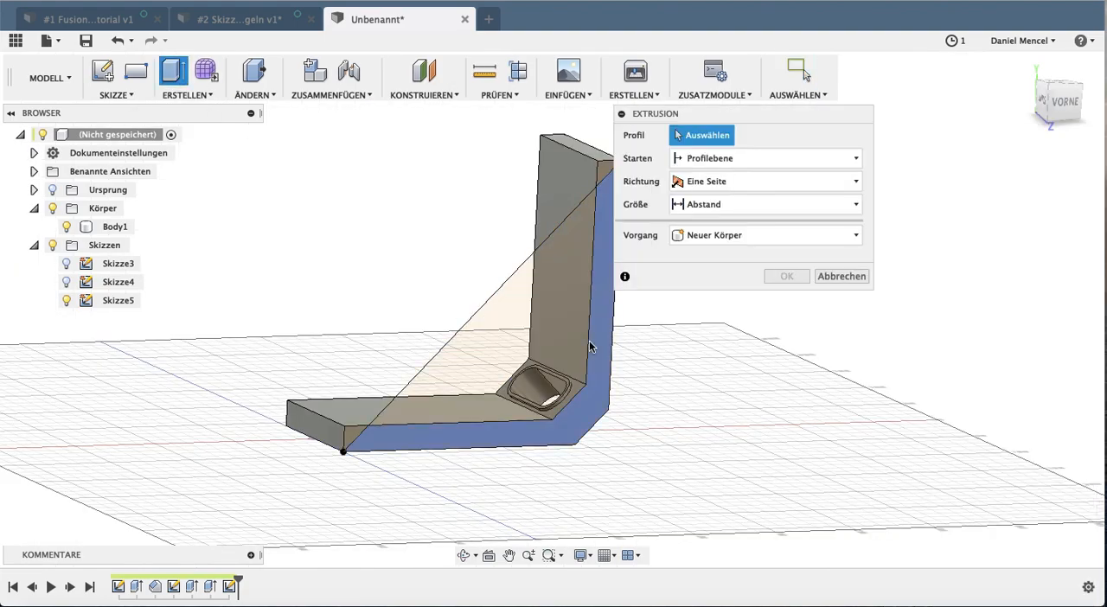
click(498, 366)
click(581, 425)
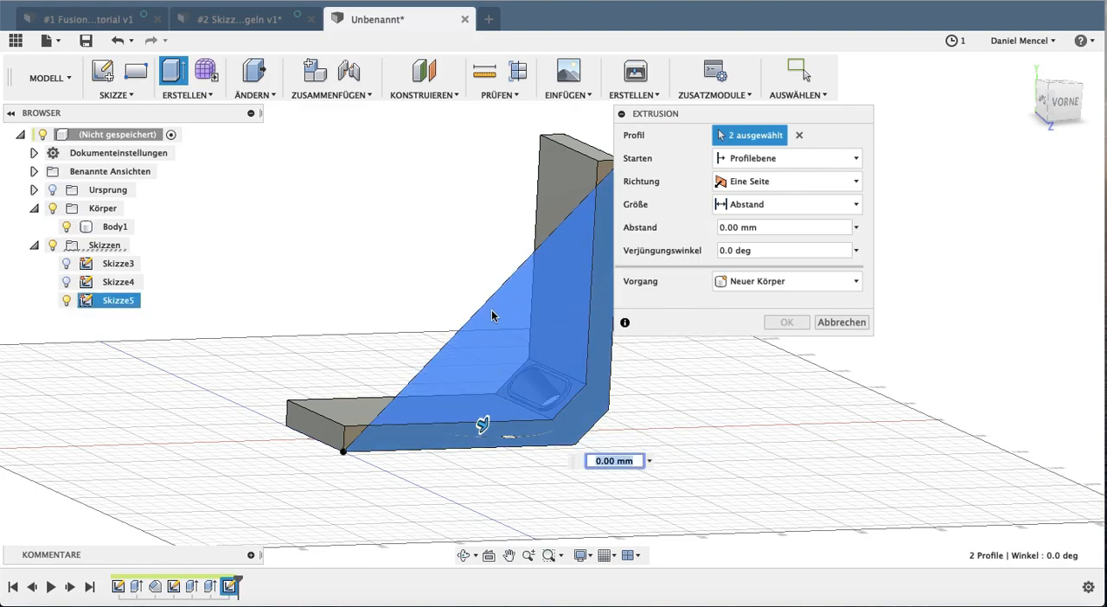
shift+middle_drag(474, 237, 454, 247)
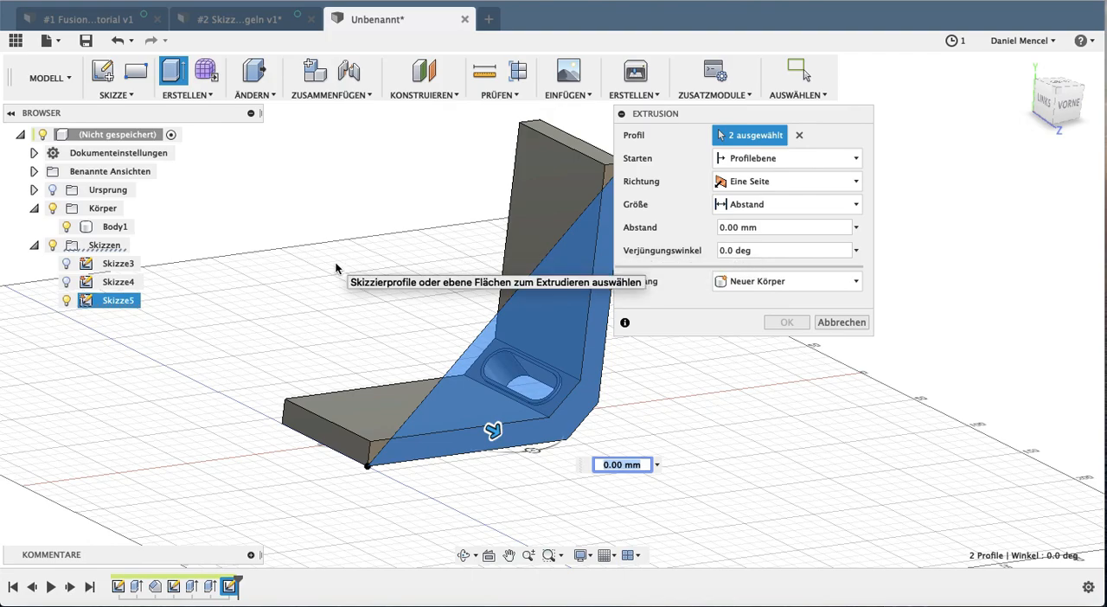
key(Return)
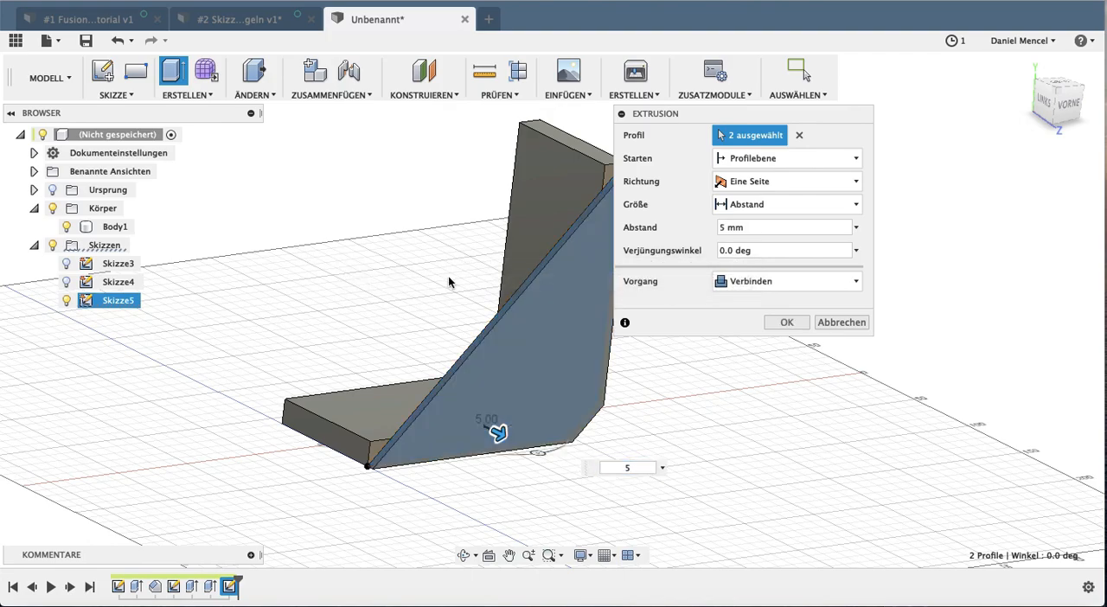
shift+middle_drag(411, 264, 415, 291)
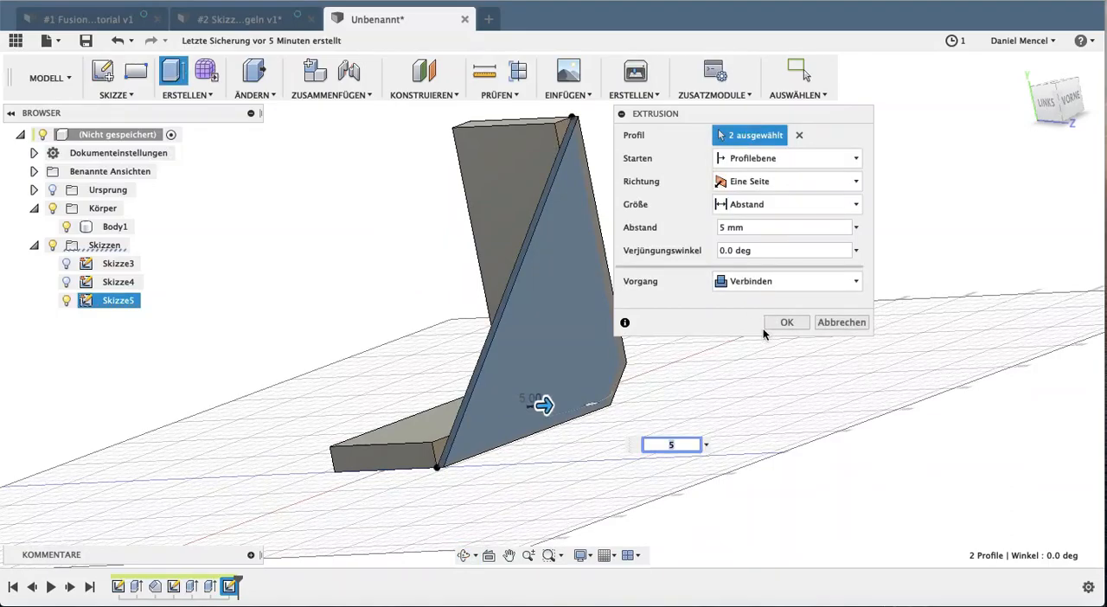
click(785, 323)
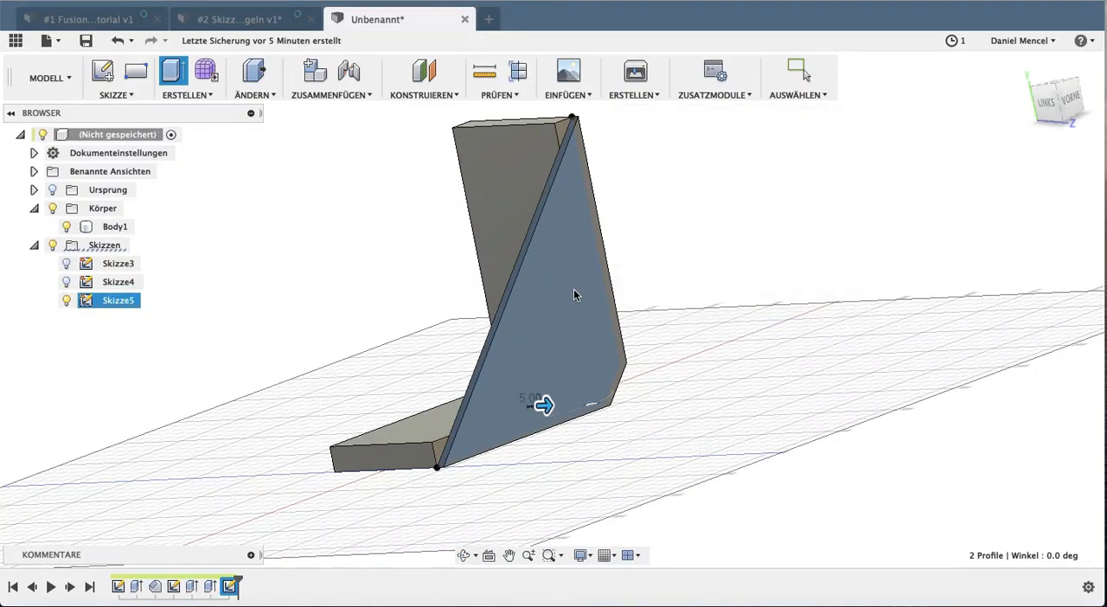
Show the origin planes and mirror the side plate's extrusion feature across the XY plane
shift+middle_drag(581, 292, 711, 262)
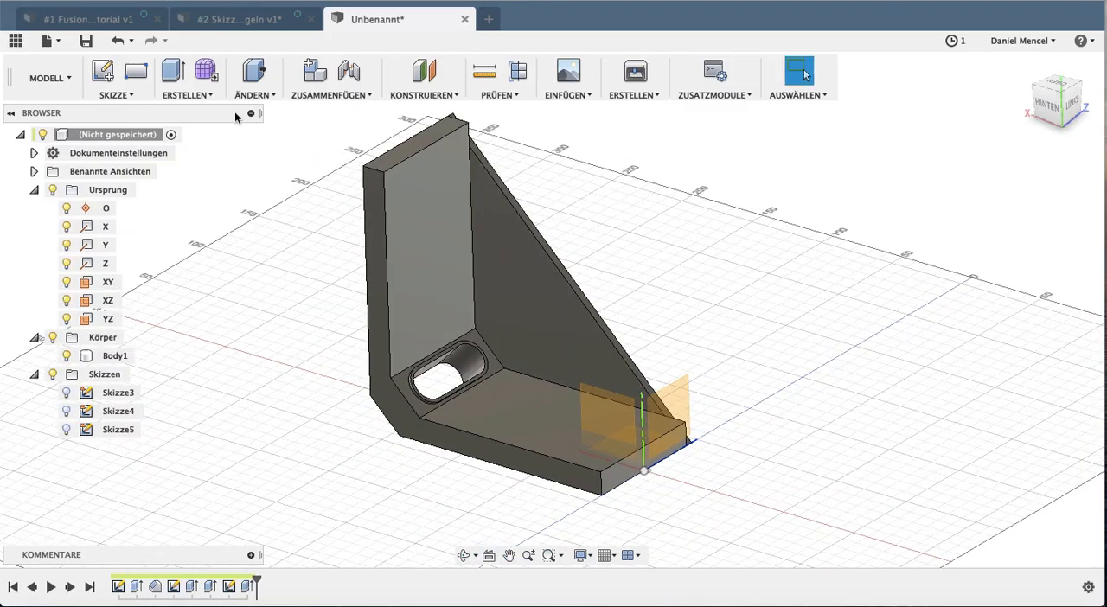
click(247, 588)
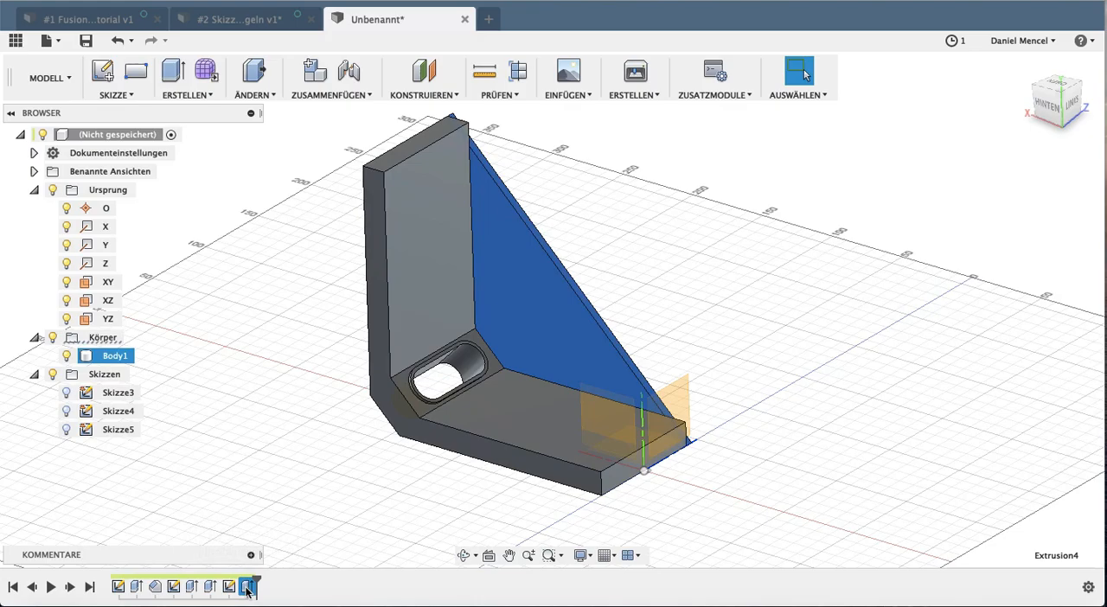
click(213, 104)
click(205, 395)
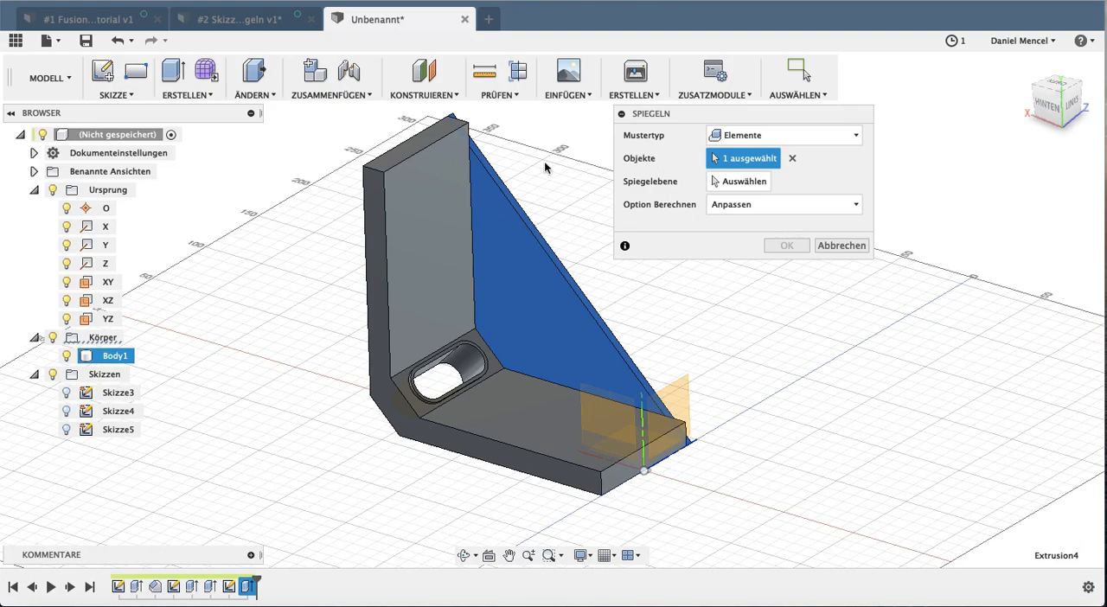
click(743, 181)
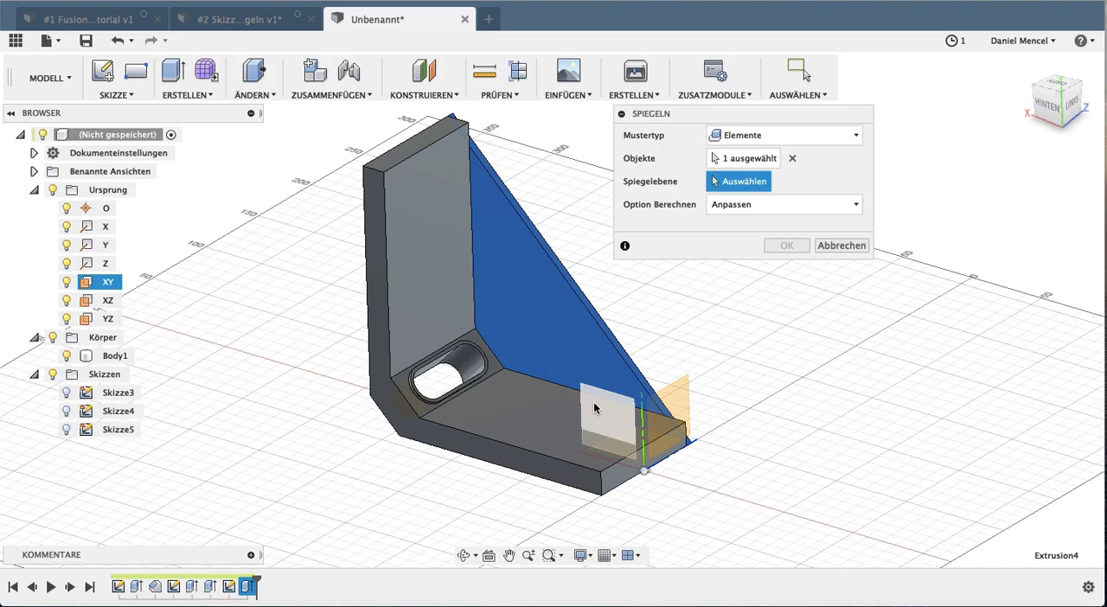
middle_drag(593, 407, 554, 389)
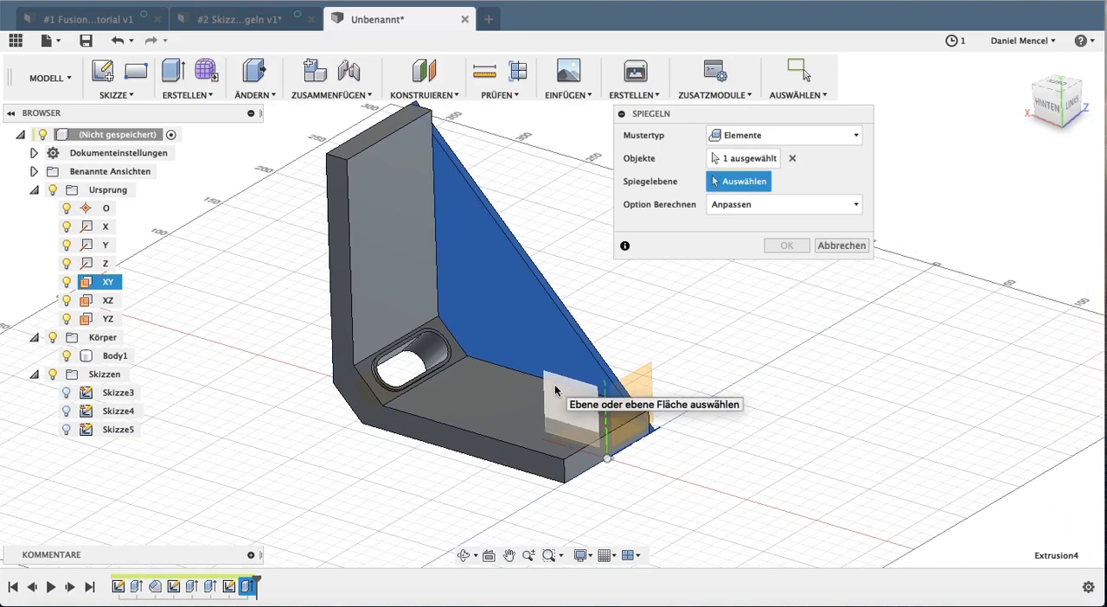
click(555, 390)
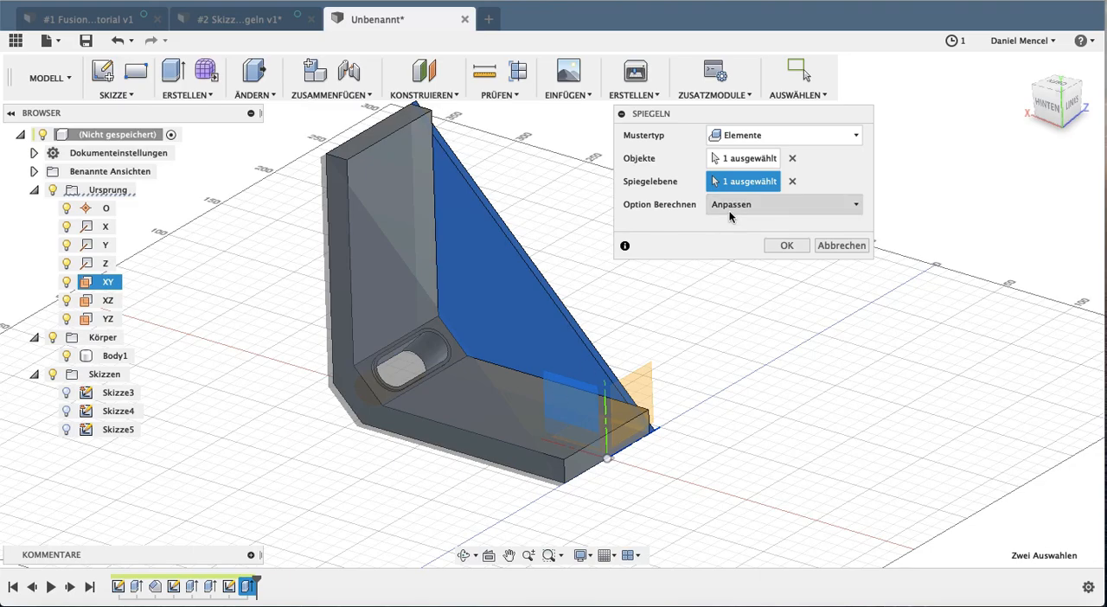
click(786, 246)
Sketch on the side plate's outer face and offset its outline 15 mm inward
shift+middle_drag(390, 363, 418, 197)
click(102, 73)
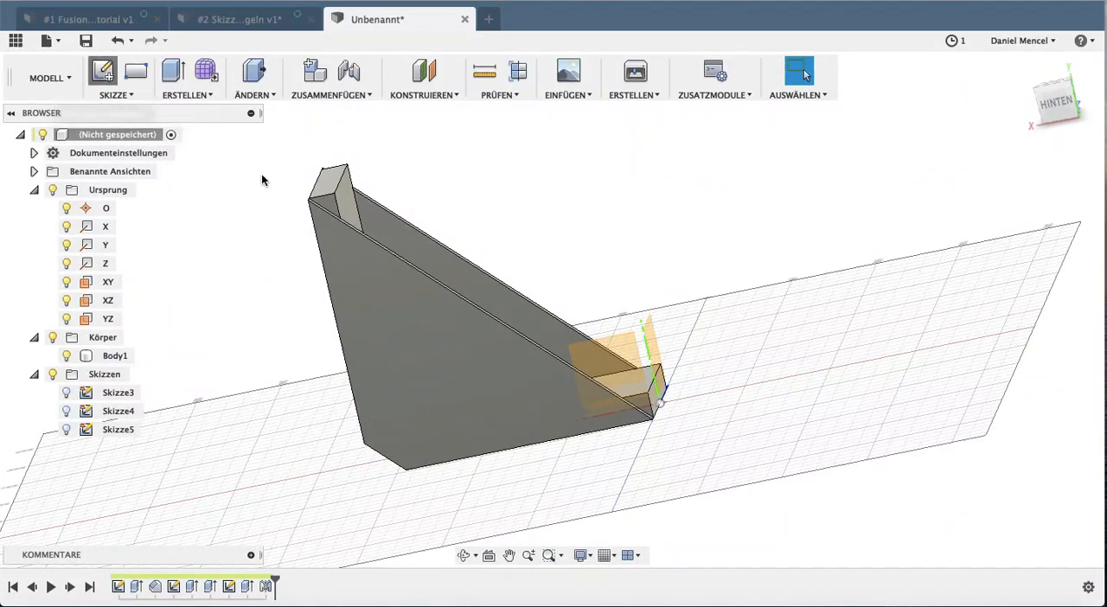
click(416, 322)
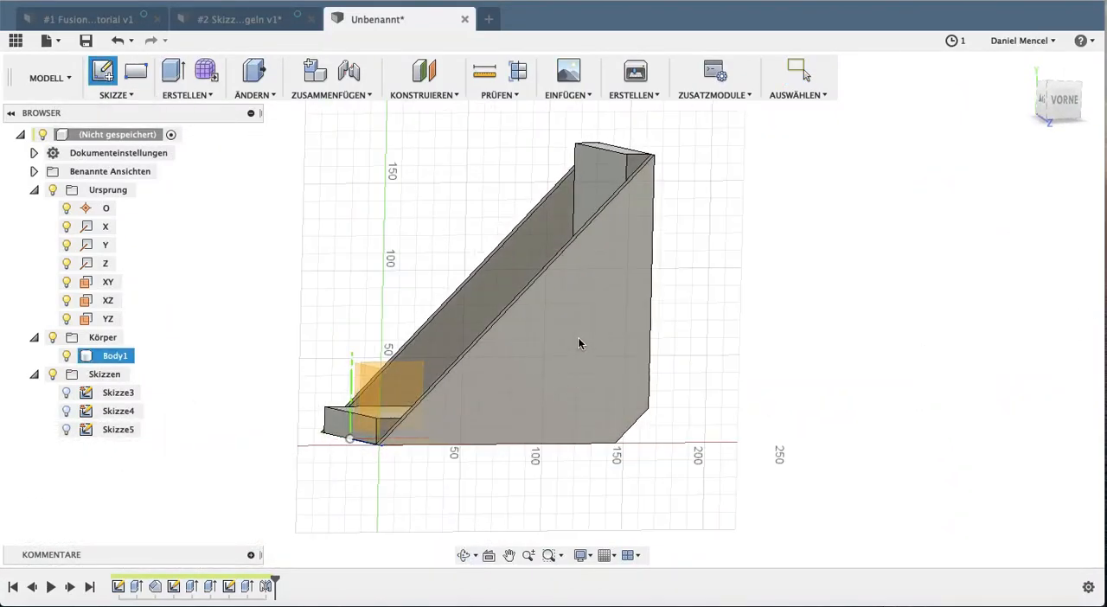
click(575, 407)
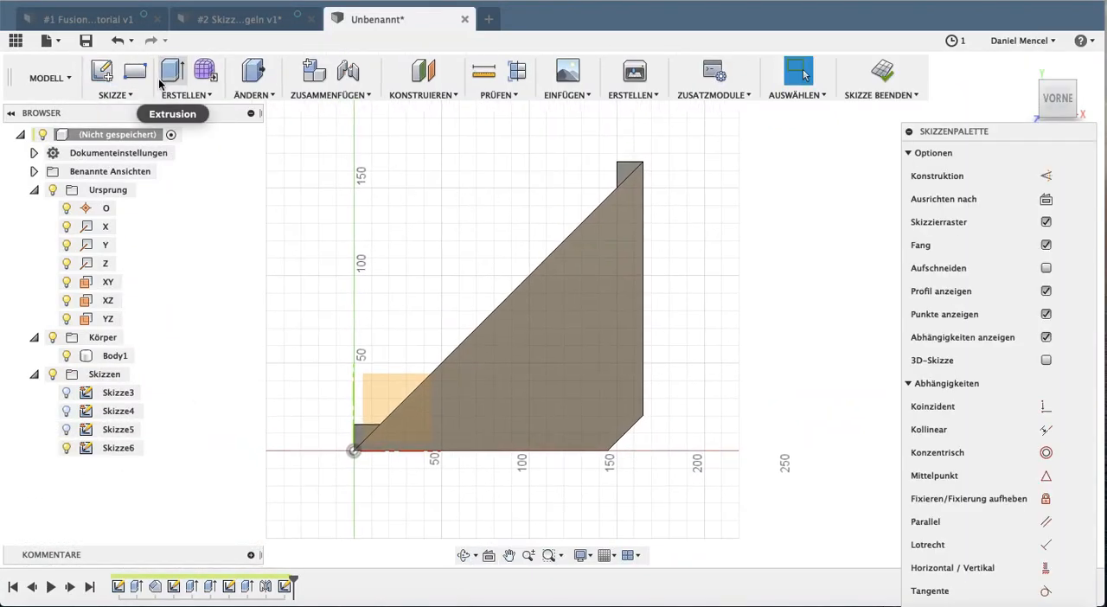
click(116, 94)
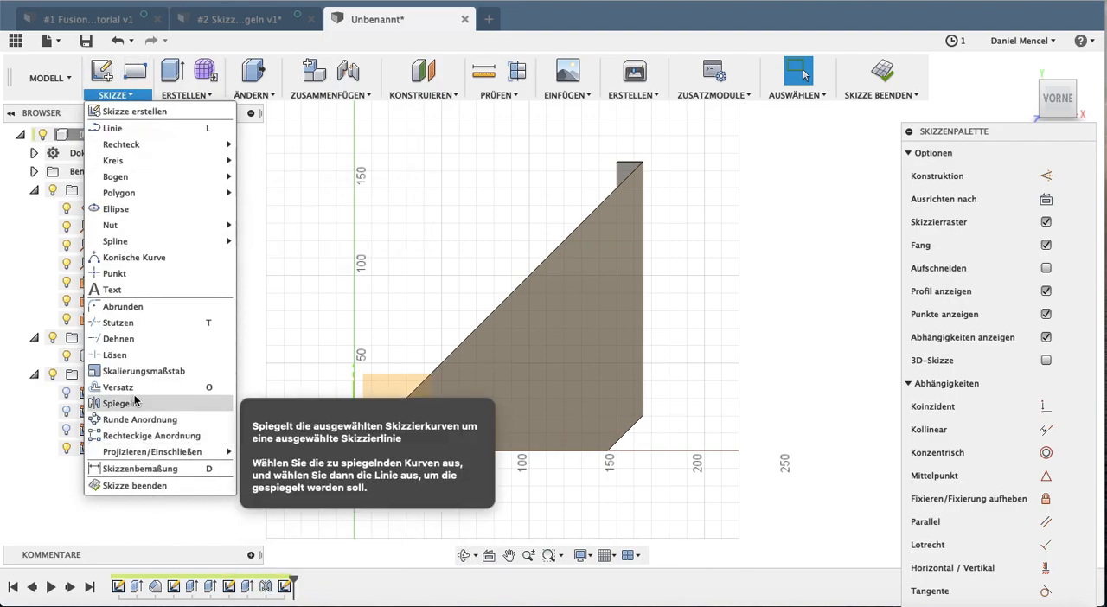
click(144, 388)
click(481, 450)
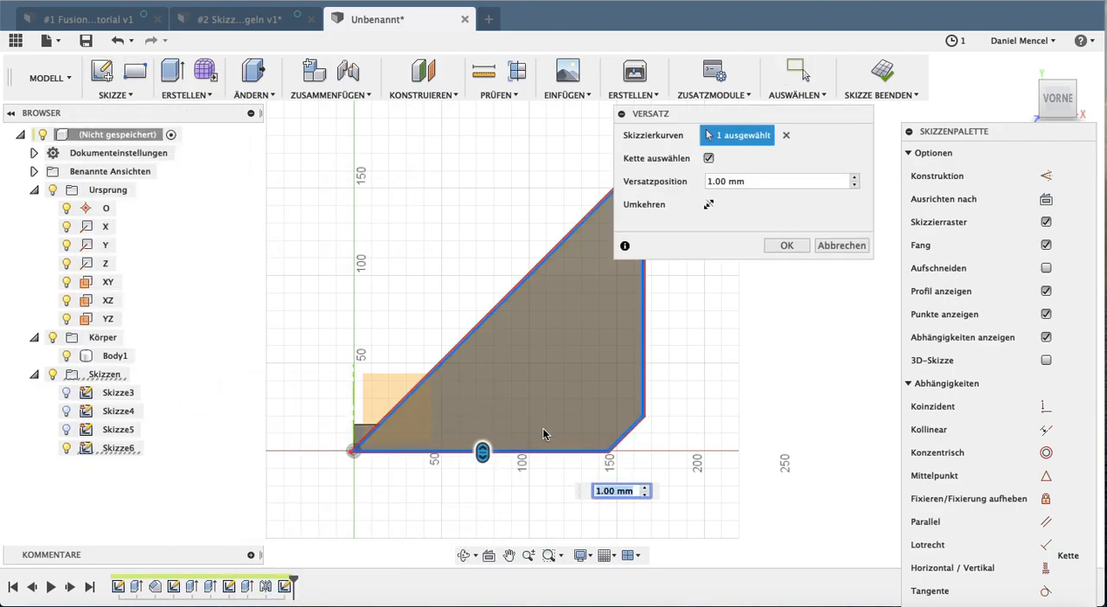
text(10)
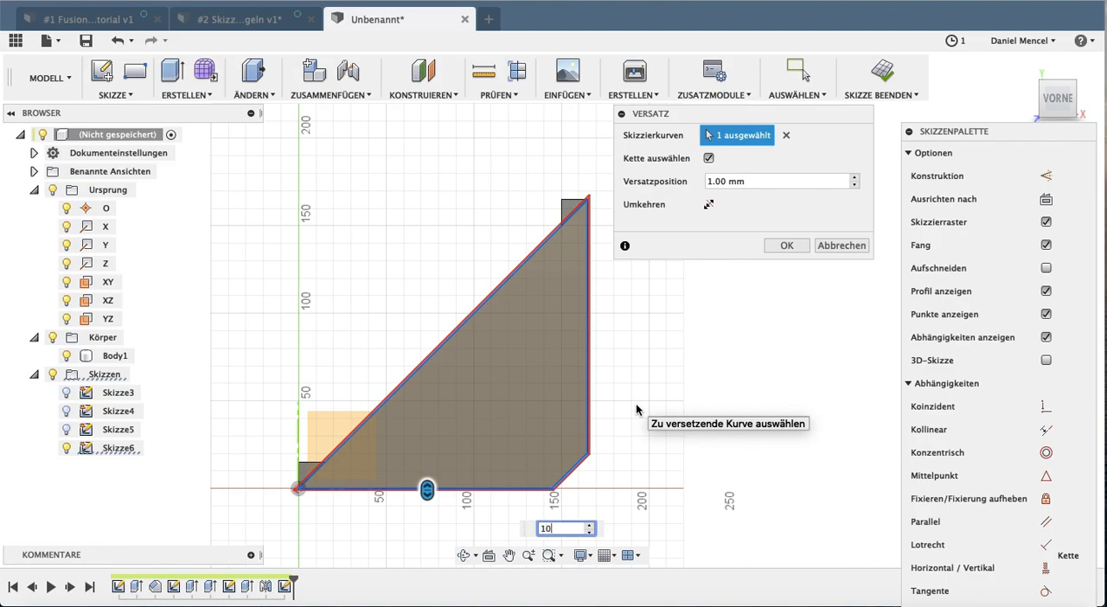
click(708, 204)
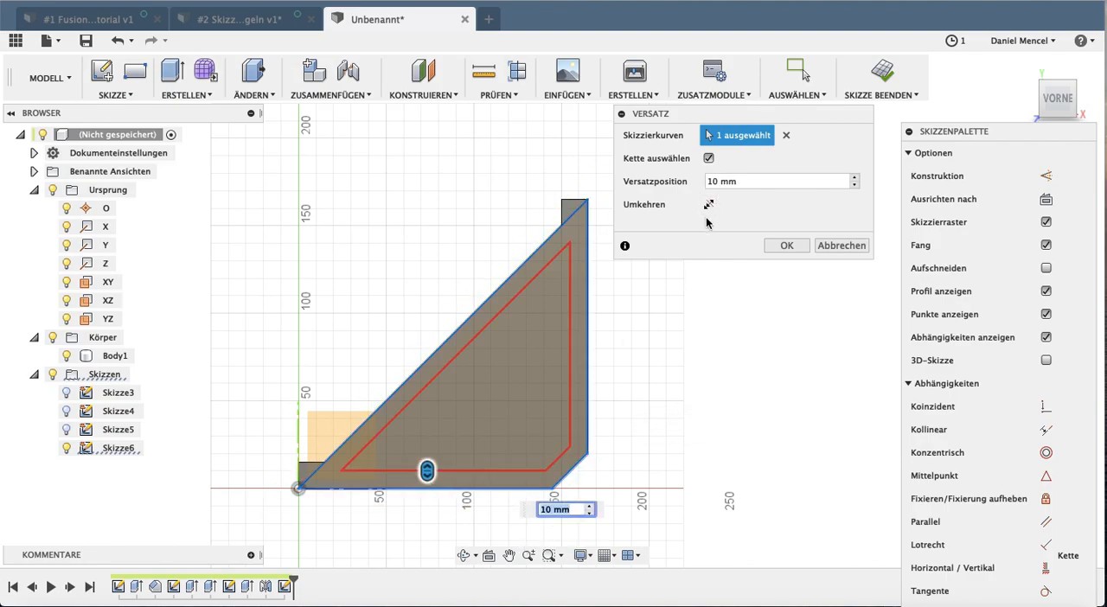
click(740, 183)
text(15)
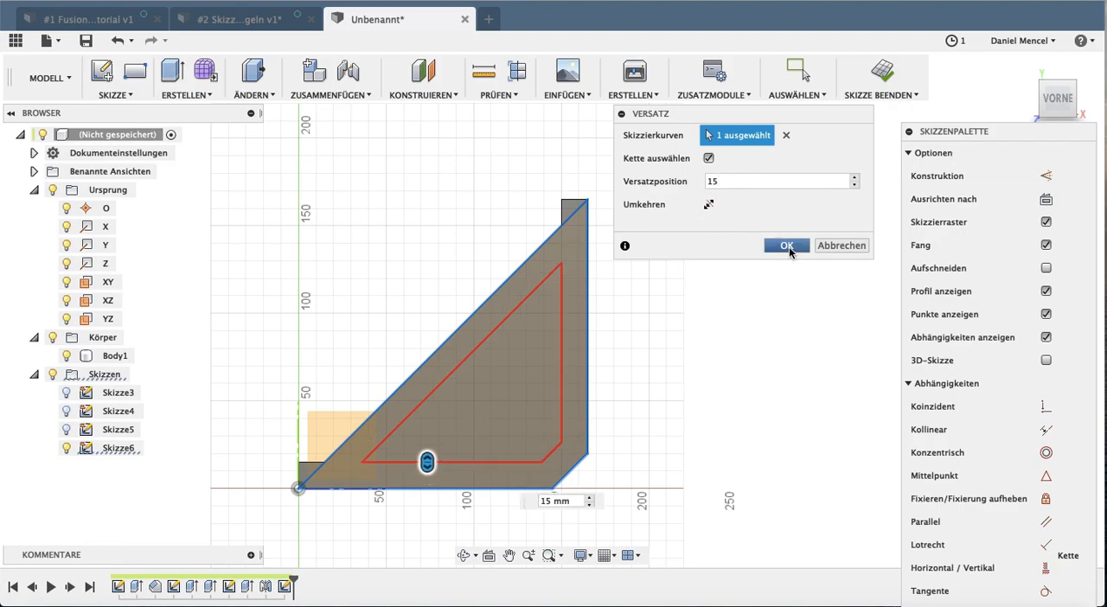
click(786, 247)
Round the corners of the inner offset outline with 5 mm sketch fillets
click(115, 95)
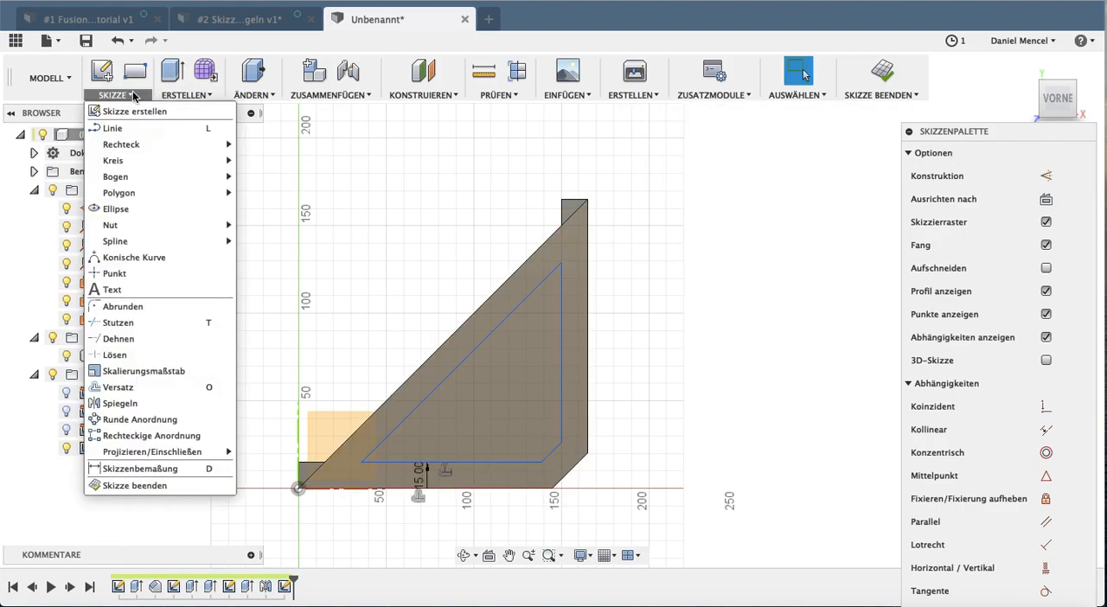
click(142, 307)
click(397, 463)
click(410, 413)
text(5)
click(488, 335)
click(561, 411)
click(543, 450)
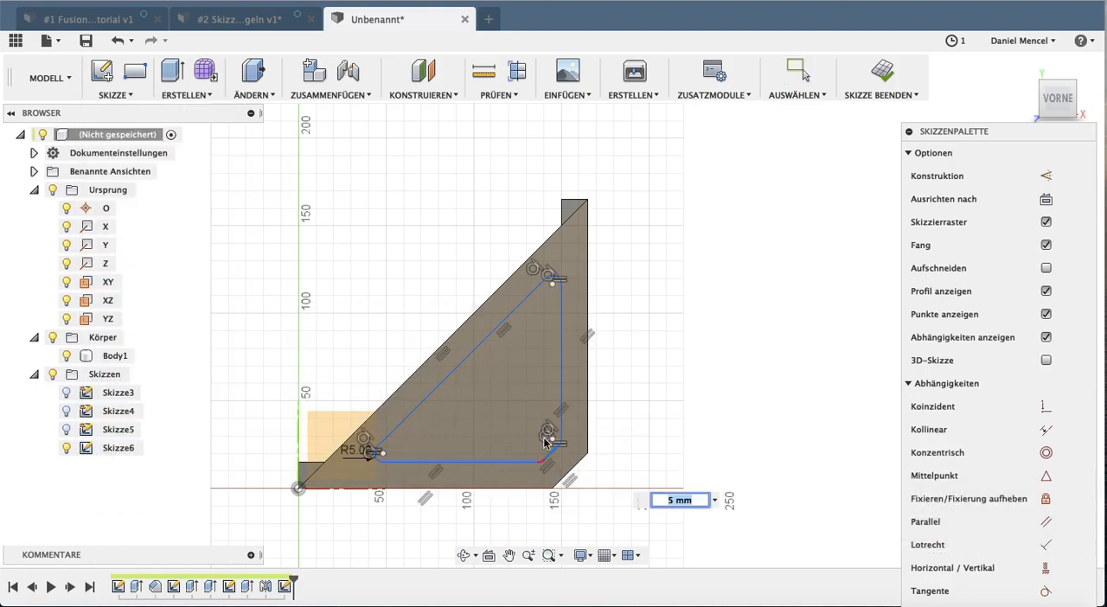
key(Escape)
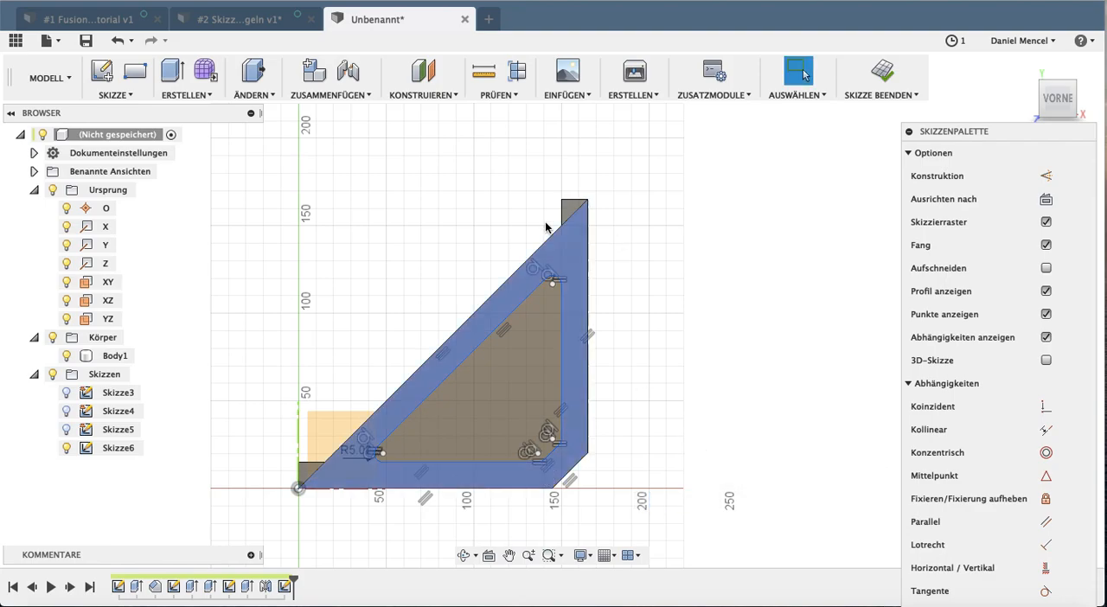
Extrude the rounded inner profile by -5 mm to cut a window through the side plate
click(172, 72)
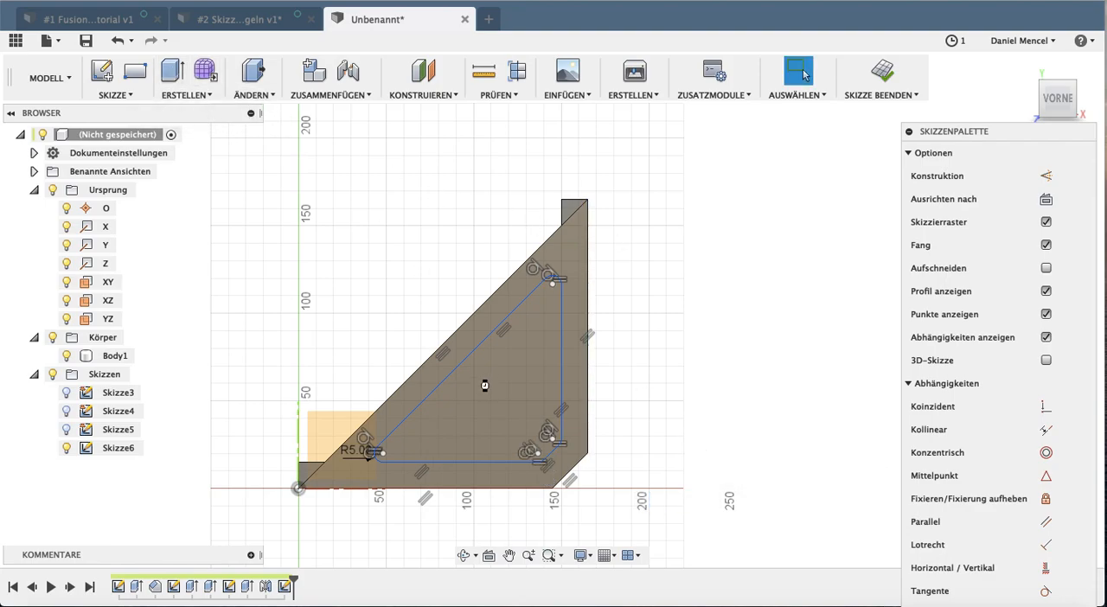
shift+middle_drag(514, 294, 529, 212)
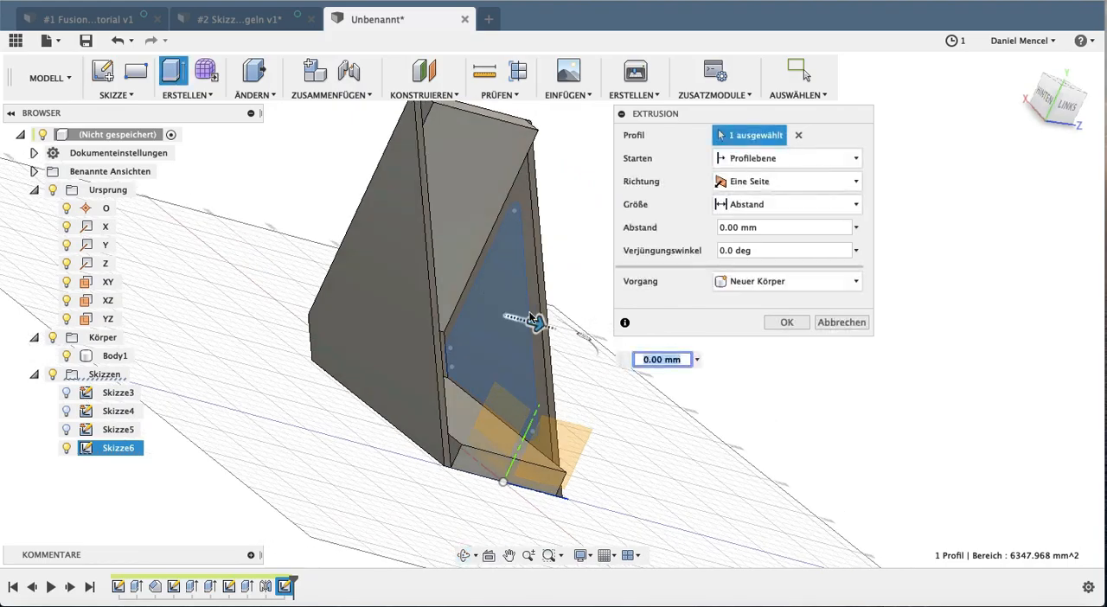
text(-5)
key(Return)
shift+middle_drag(621, 325, 694, 322)
click(785, 346)
shift+middle_drag(785, 345, 624, 335)
shift+middle_drag(562, 366, 629, 353)
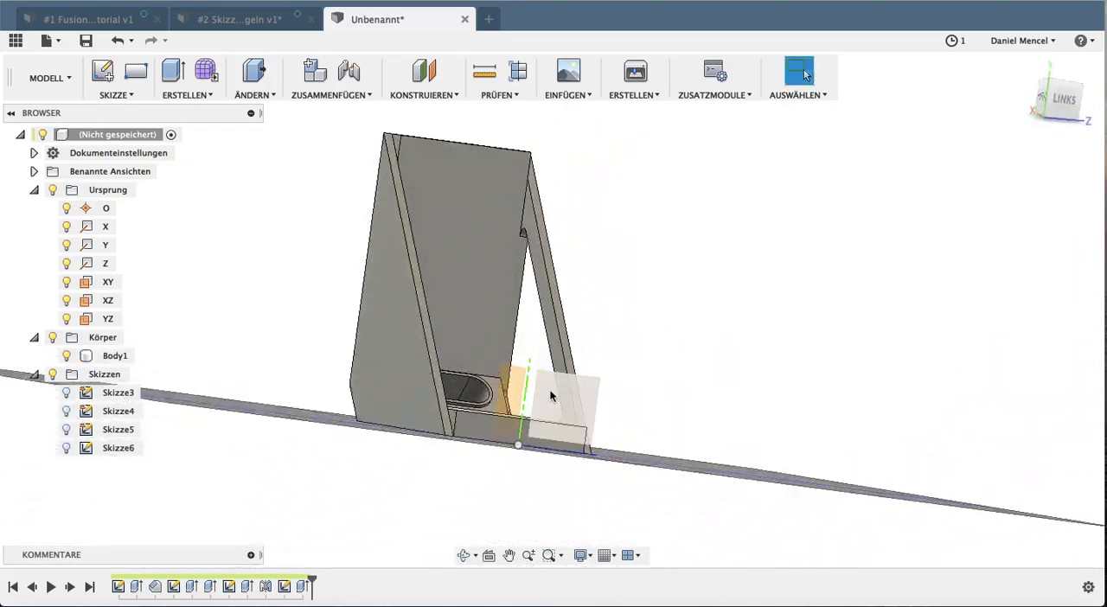
Mirror the window's extrusion feature across the central XY plane onto the opposite side plate
shift+middle_drag(605, 255, 566, 289)
click(302, 586)
click(200, 93)
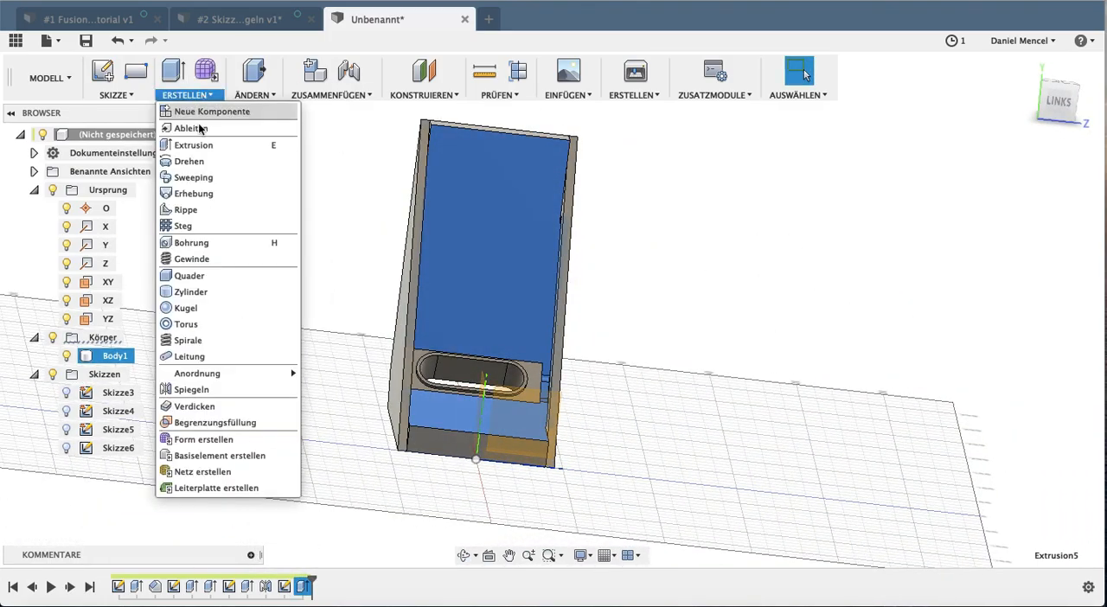
click(203, 526)
shift+middle_drag(444, 317, 429, 294)
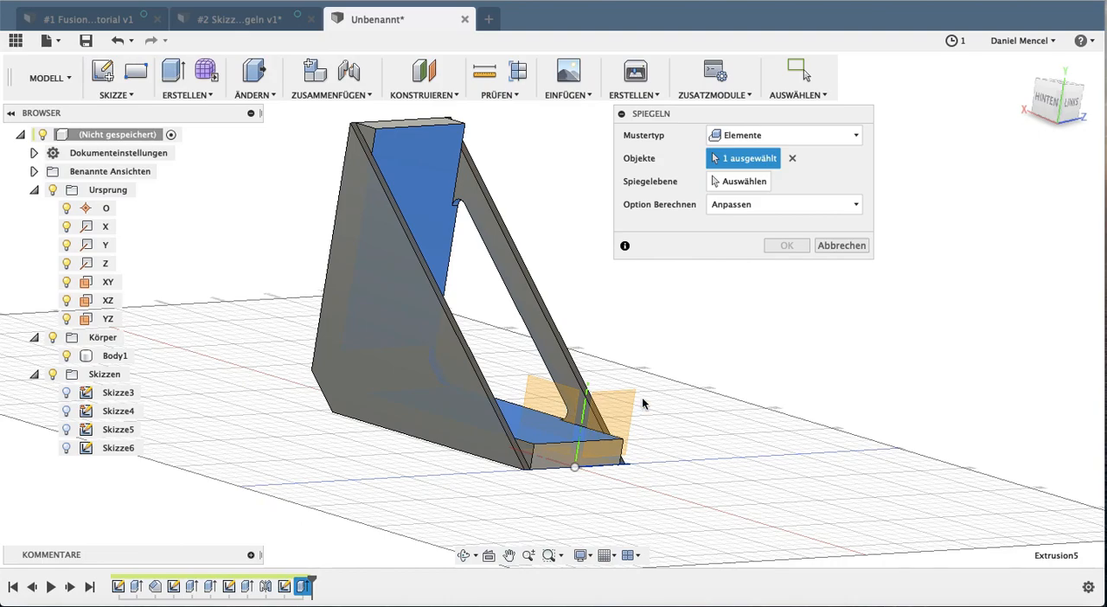
click(732, 187)
click(542, 392)
shift+middle_drag(492, 309, 385, 320)
click(792, 245)
shift+middle_drag(549, 273, 610, 318)
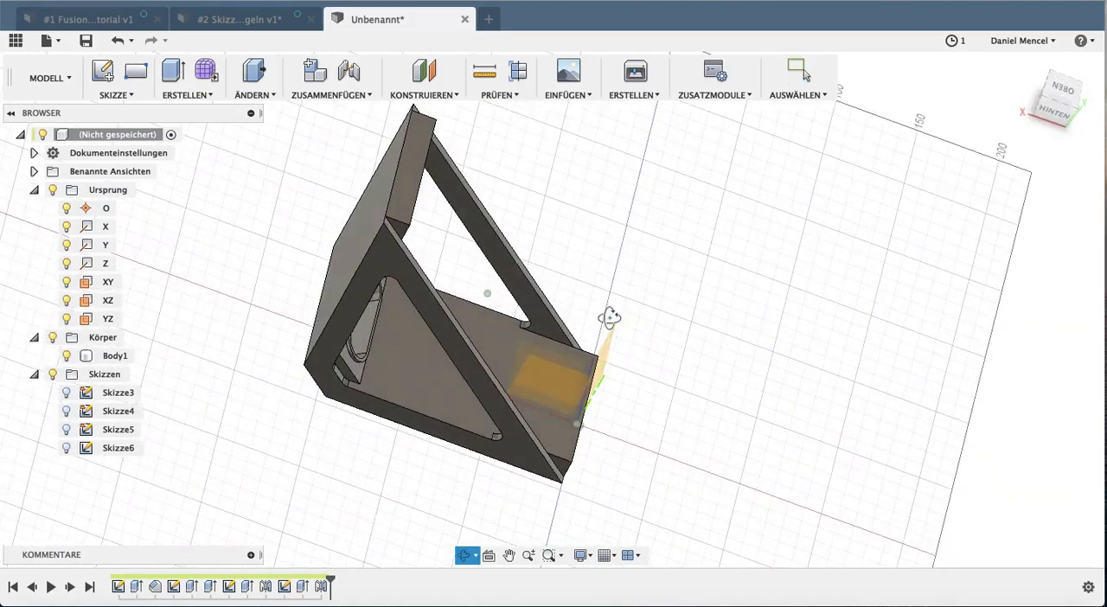
shift+middle_drag(677, 367, 573, 346)
shift+middle_drag(656, 187, 761, 225)
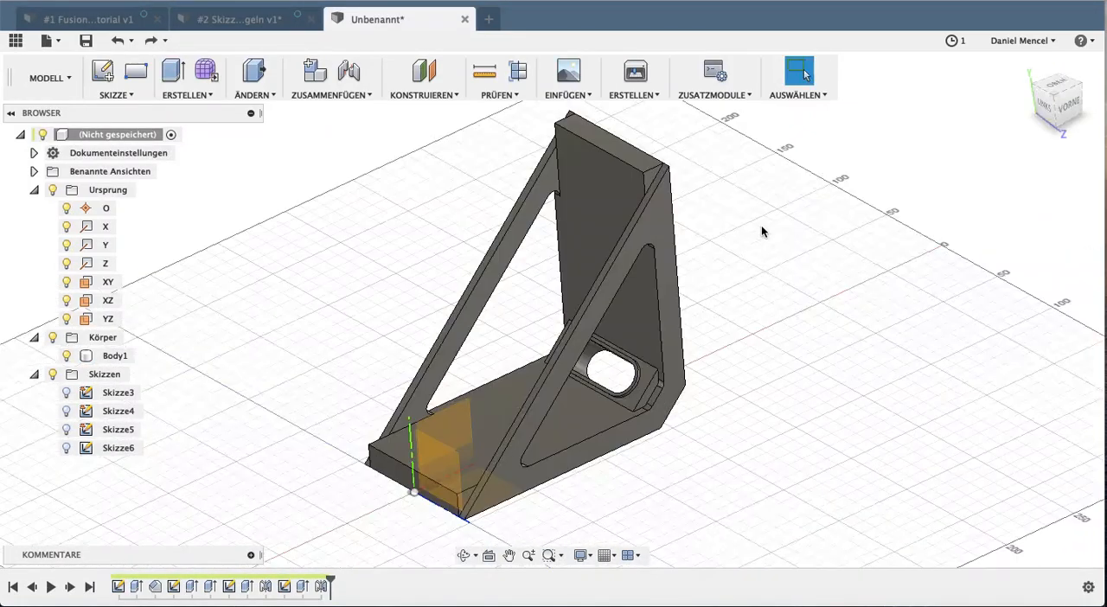
Fillet the sloping edges of the side plates and the end edges of both bracket legs
shift+middle_drag(577, 302, 724, 260)
middle_drag(489, 242, 577, 247)
shift+middle_drag(577, 247, 510, 231)
key(f)
click(559, 161)
click(545, 140)
shift+middle_drag(553, 172, 502, 346)
shift+middle_drag(445, 320, 733, 309)
click(567, 256)
text(1)
key(Return)
shift+middle_drag(477, 281, 477, 378)
shift+middle_drag(430, 303, 574, 322)
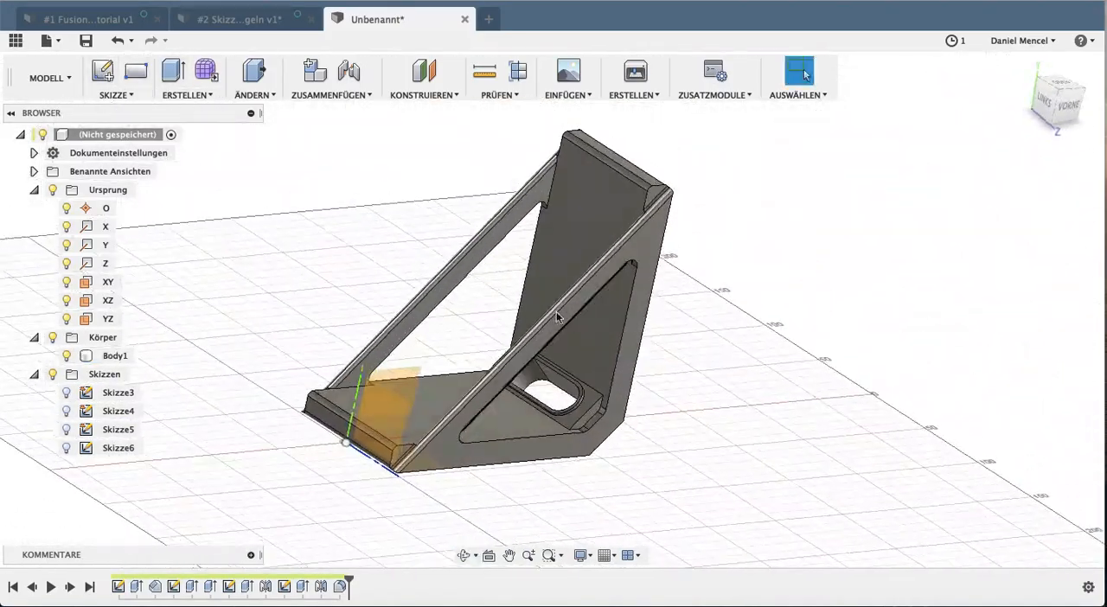
Sketch two points, one above the other, on the vertical axis of the vertical leg's inner face
click(103, 71)
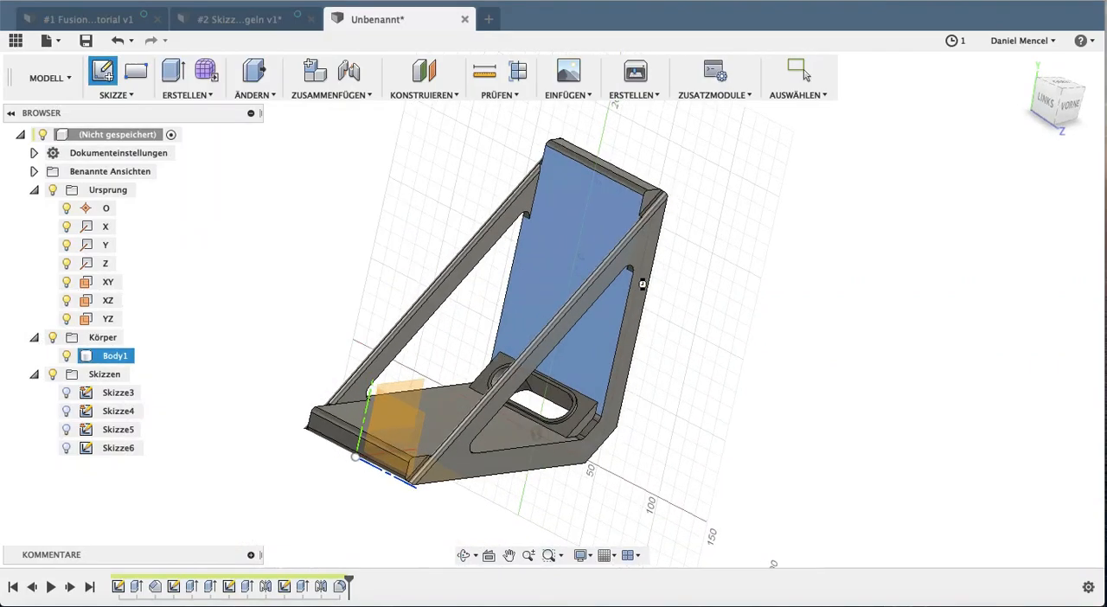
click(637, 280)
click(112, 95)
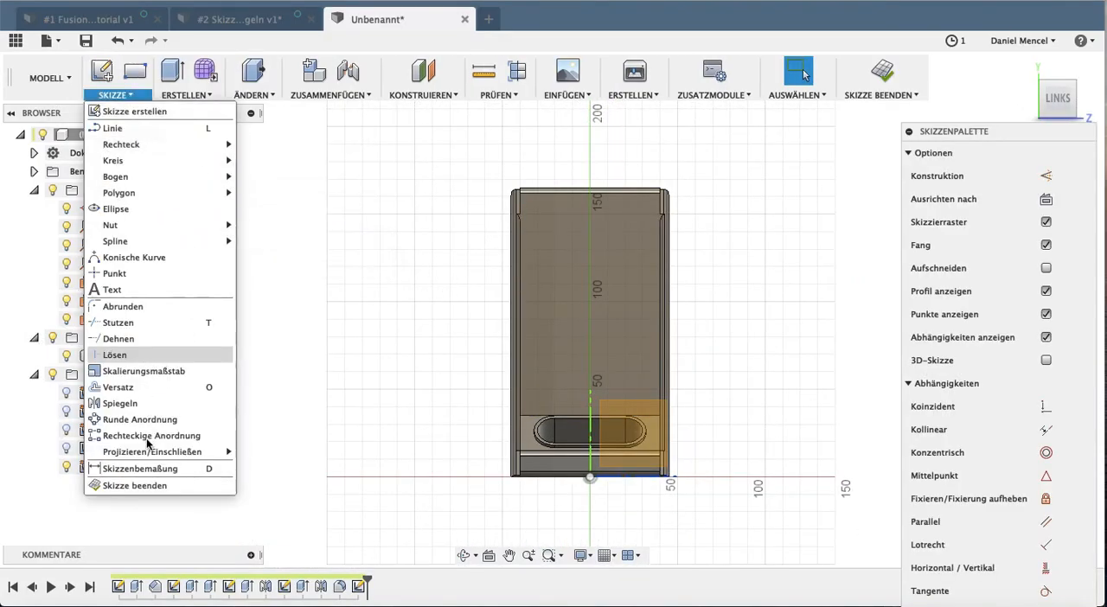
click(137, 274)
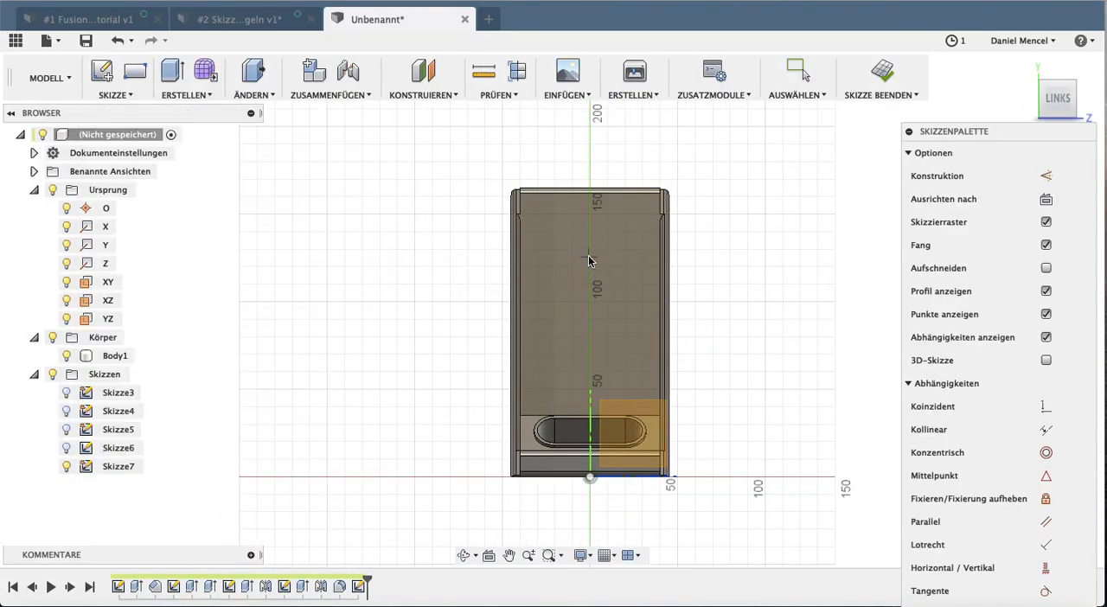
click(186, 94)
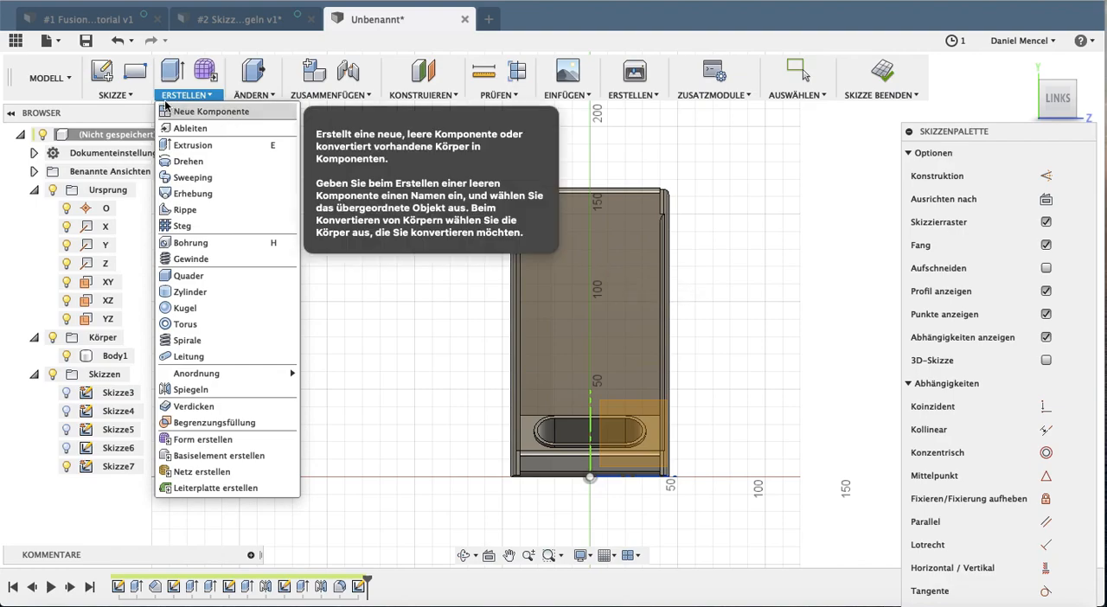
click(133, 96)
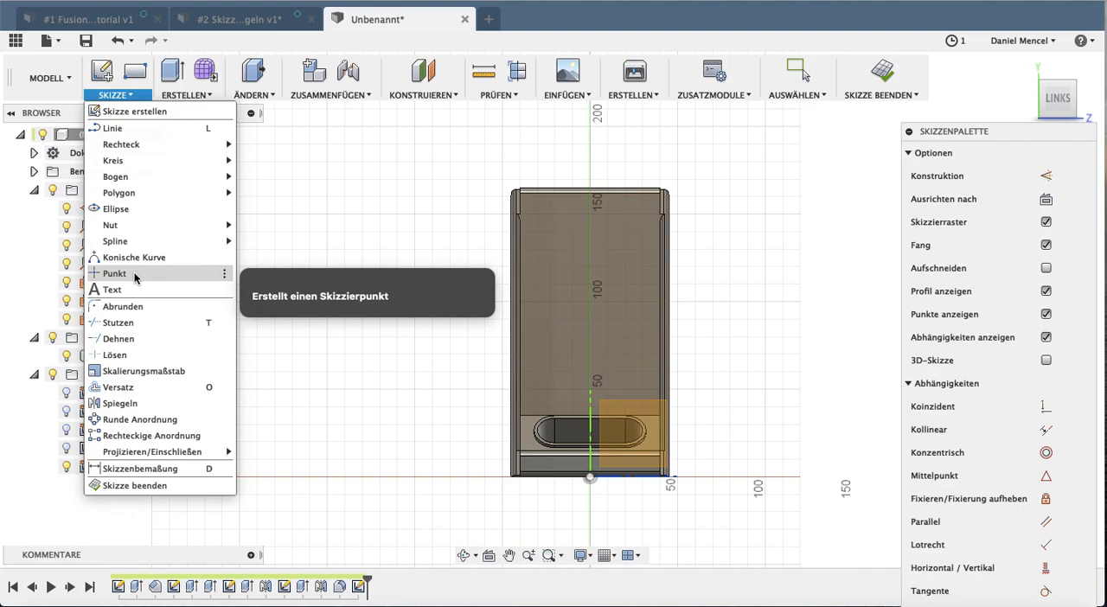
click(136, 275)
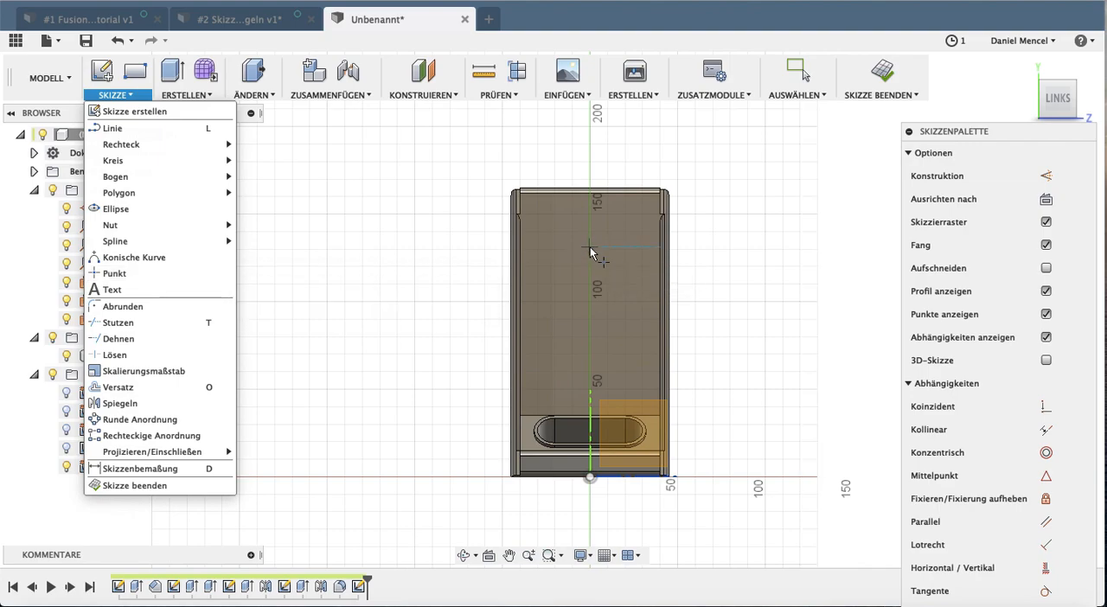
click(589, 248)
click(590, 336)
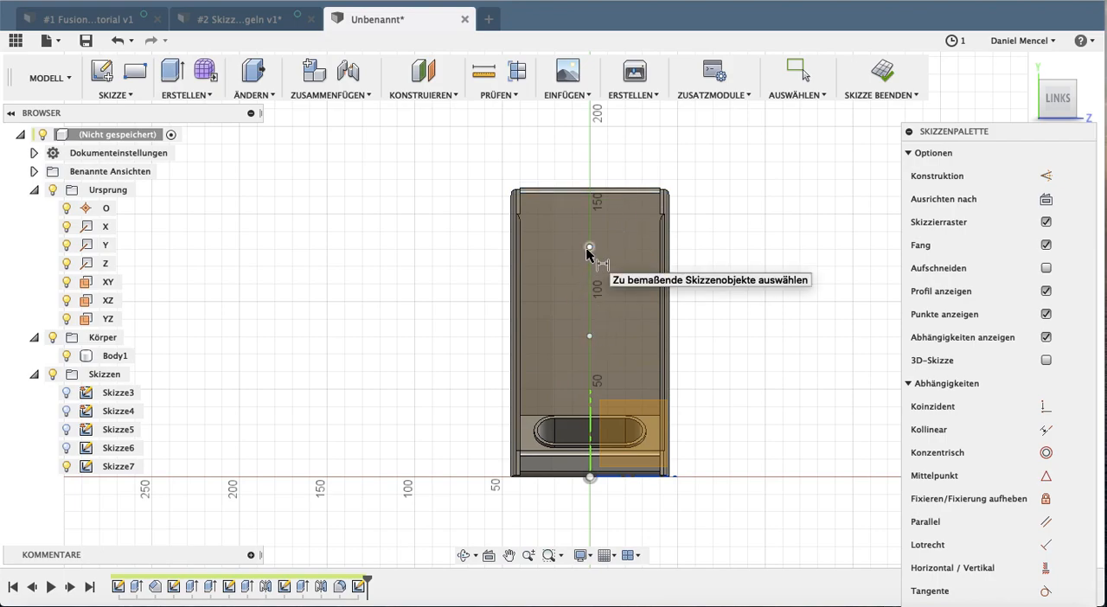
Dimension the upper point 30 mm below the leg's top edge and space the two points 50 mm apart
click(589, 248)
click(588, 192)
click(556, 222)
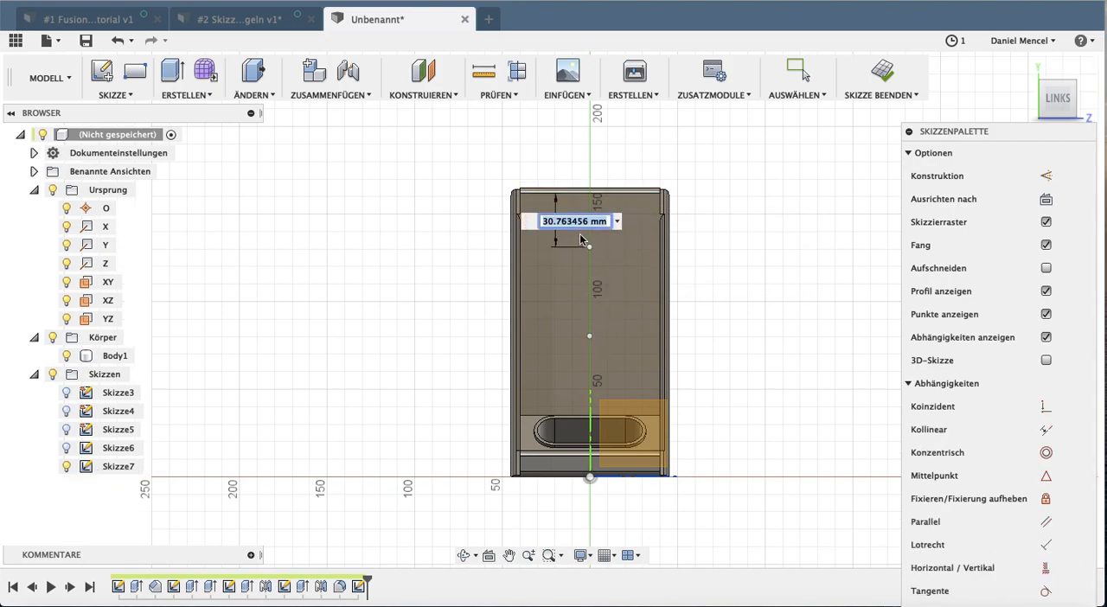
text(30)
key(Return)
click(589, 247)
click(588, 335)
click(583, 319)
key(Return)
key(Escape)
shift+middle_drag(825, 346, 763, 387)
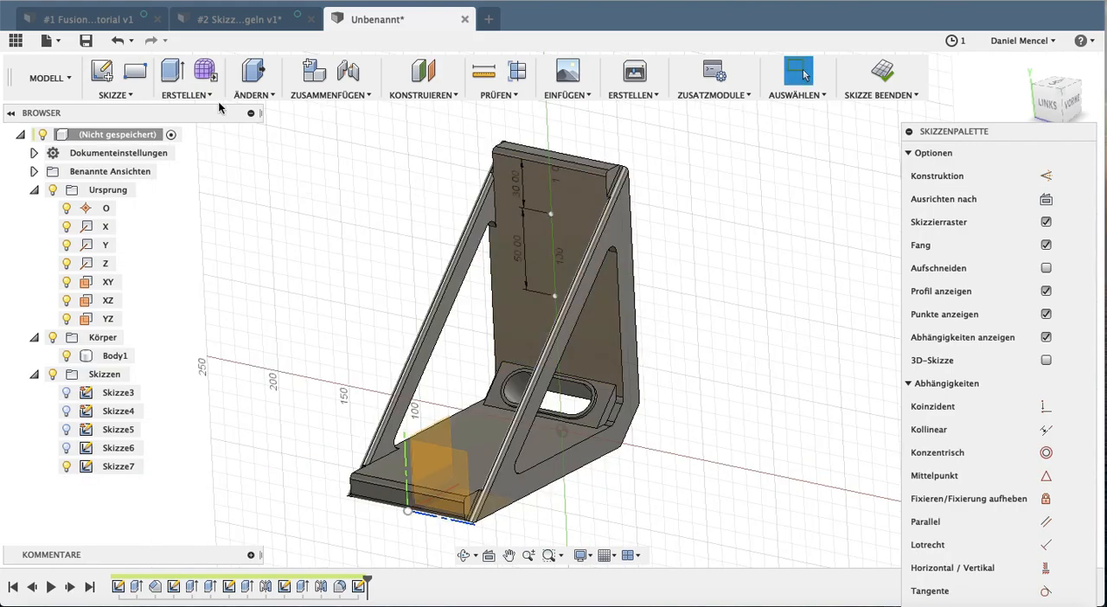
Create holes of 15 mm diameter at both sketch points on the vertical leg, using placement from sketch for multiple holes
click(185, 94)
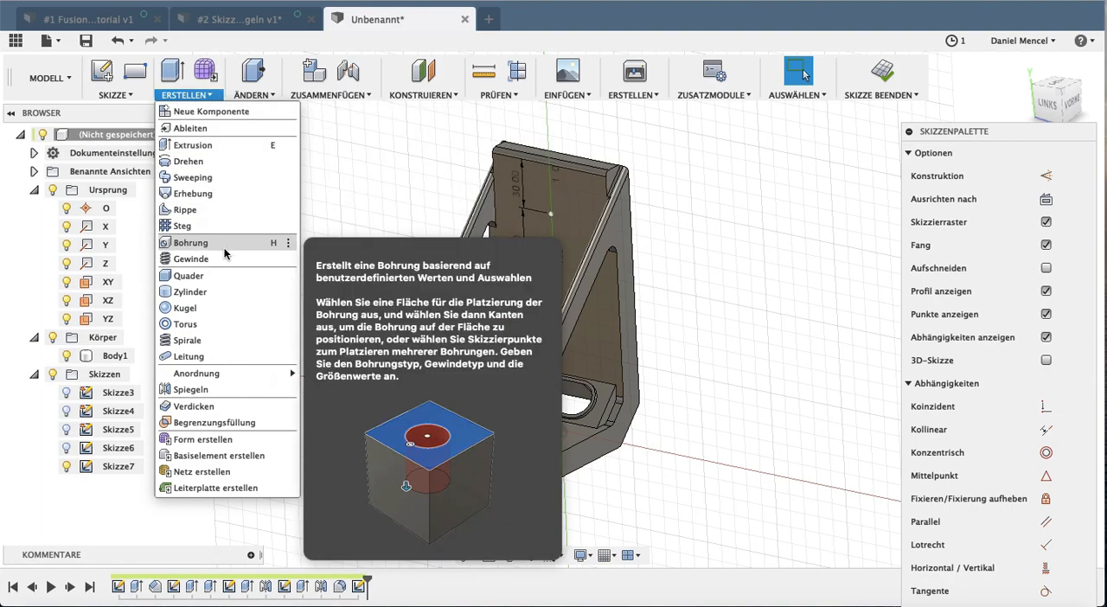
click(192, 243)
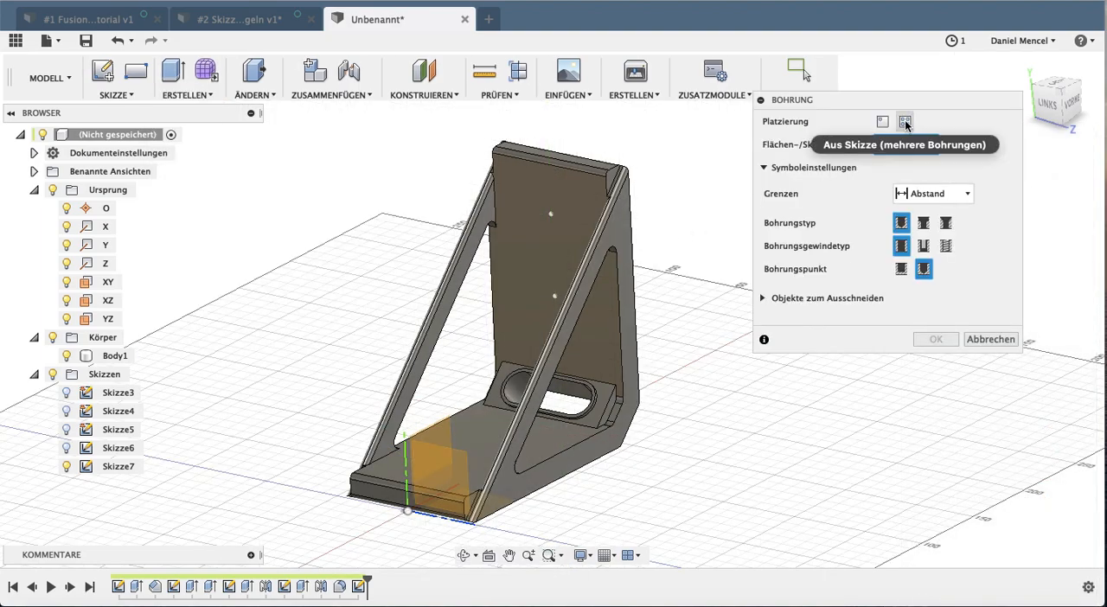
click(905, 123)
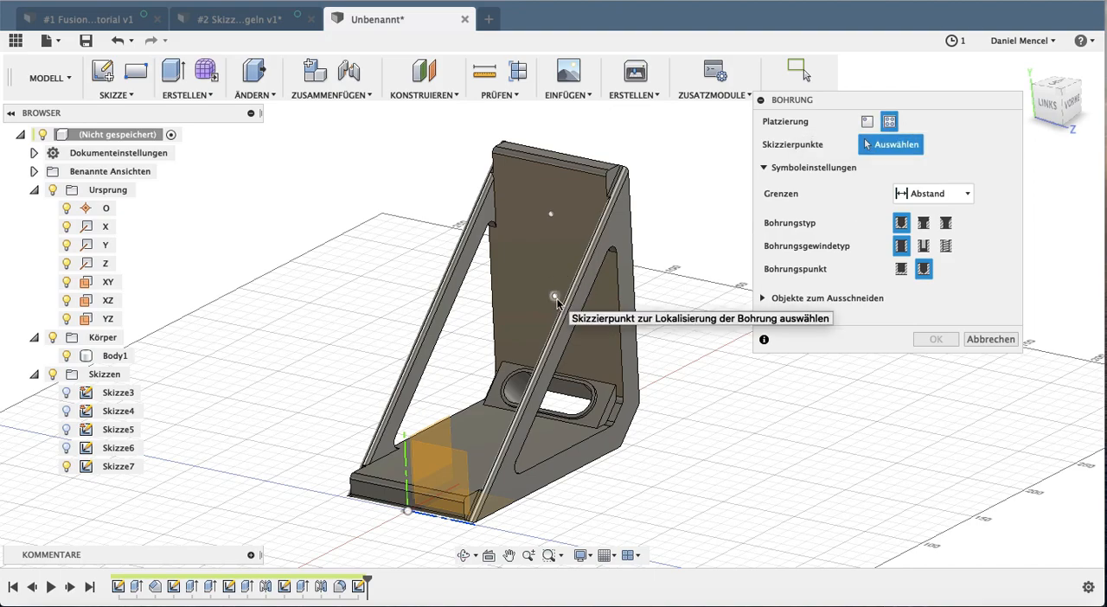
click(554, 266)
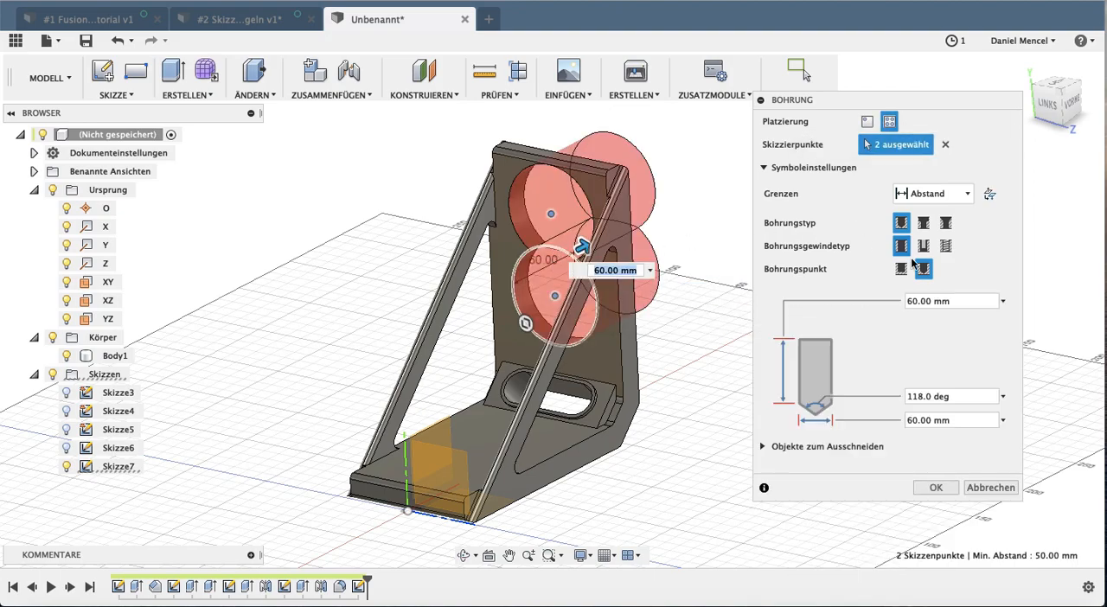
click(950, 303)
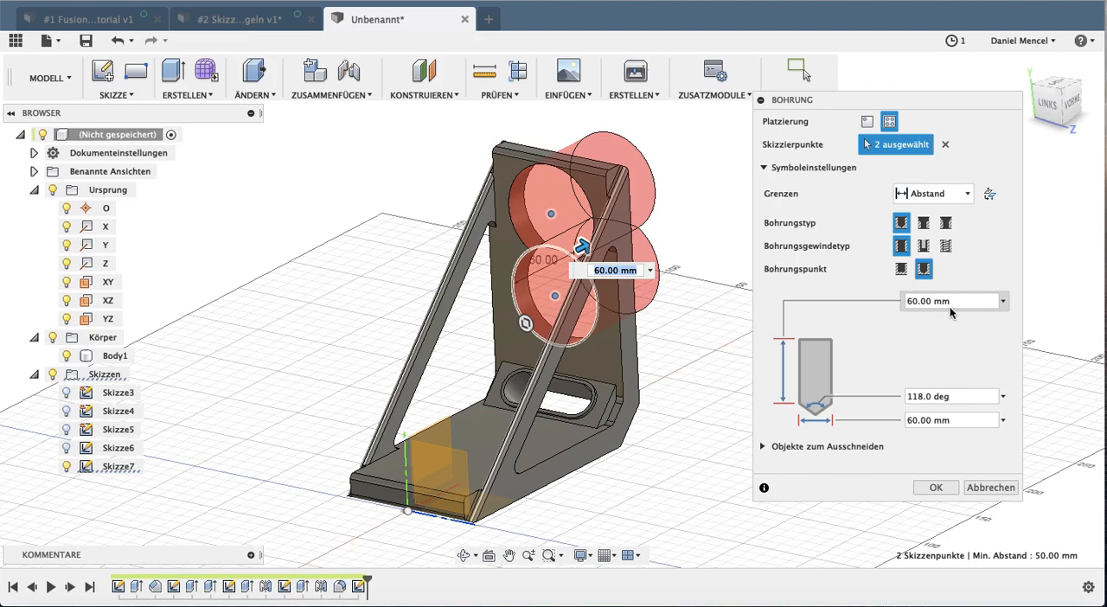
text(15)
click(932, 417)
click(942, 493)
shift+middle_drag(683, 450, 536, 476)
shift+middle_drag(326, 303, 381, 292)
Sketch four points in a rectangular arrangement on the horizontal leg's upper face
click(103, 71)
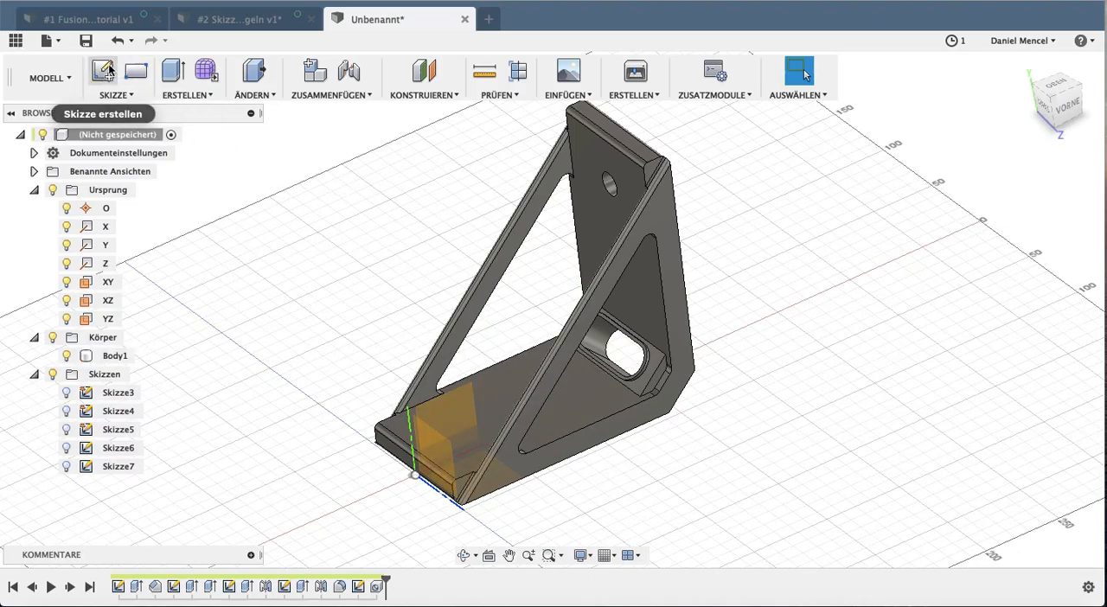
click(519, 421)
click(491, 291)
click(606, 292)
click(490, 361)
click(606, 362)
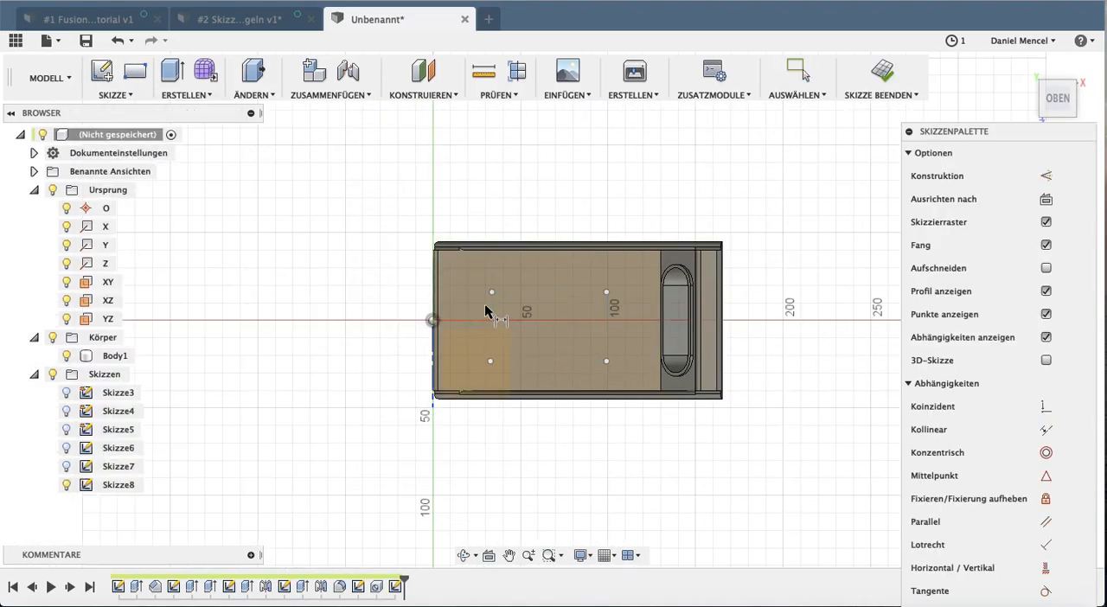
Dimension the four points 40 mm apart across the leg and 70 mm apart along it
click(491, 291)
click(490, 361)
click(308, 337)
text(40)
click(491, 361)
click(606, 362)
click(556, 504)
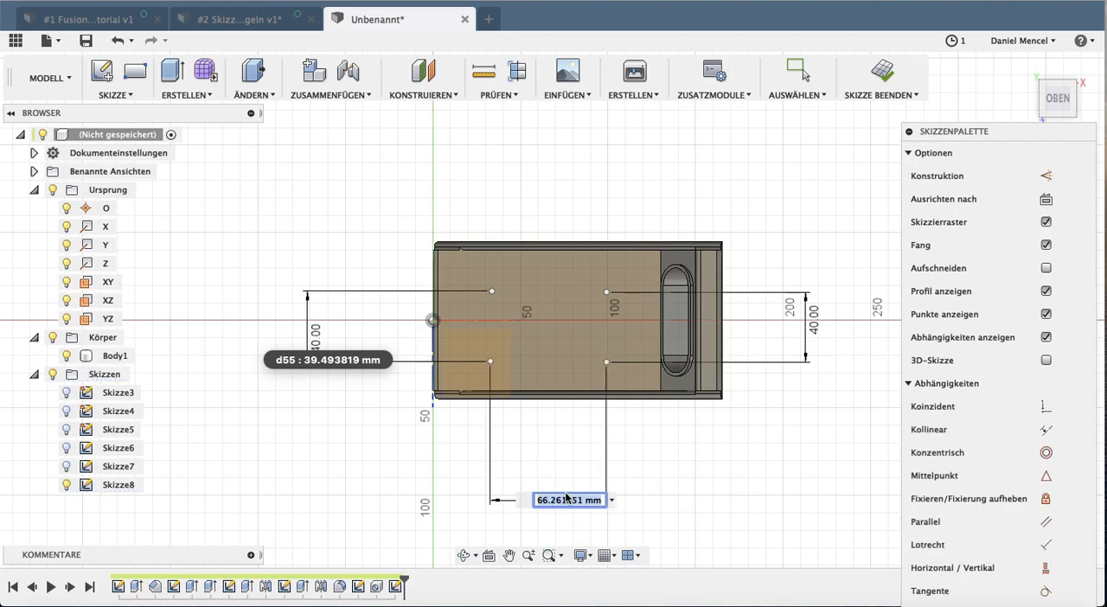
text(70)
key(Return)
click(606, 292)
click(492, 291)
click(562, 186)
Create holes at all four sketch points on the horizontal leg, using placement from sketch for multiple holes
click(186, 95)
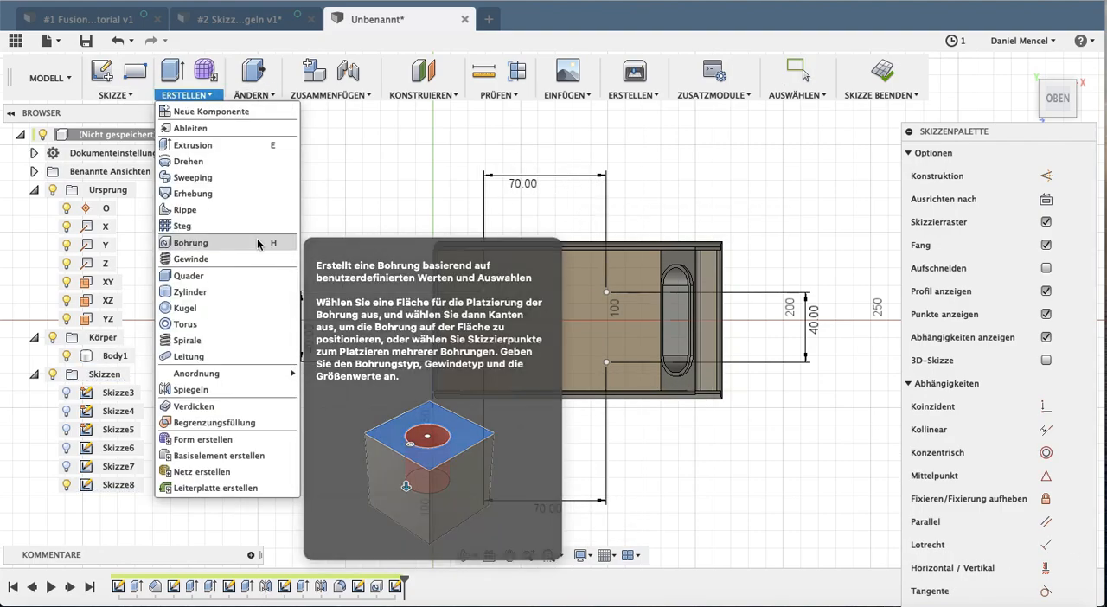
click(227, 245)
click(889, 121)
click(439, 423)
click(476, 453)
click(578, 403)
click(492, 383)
click(933, 487)
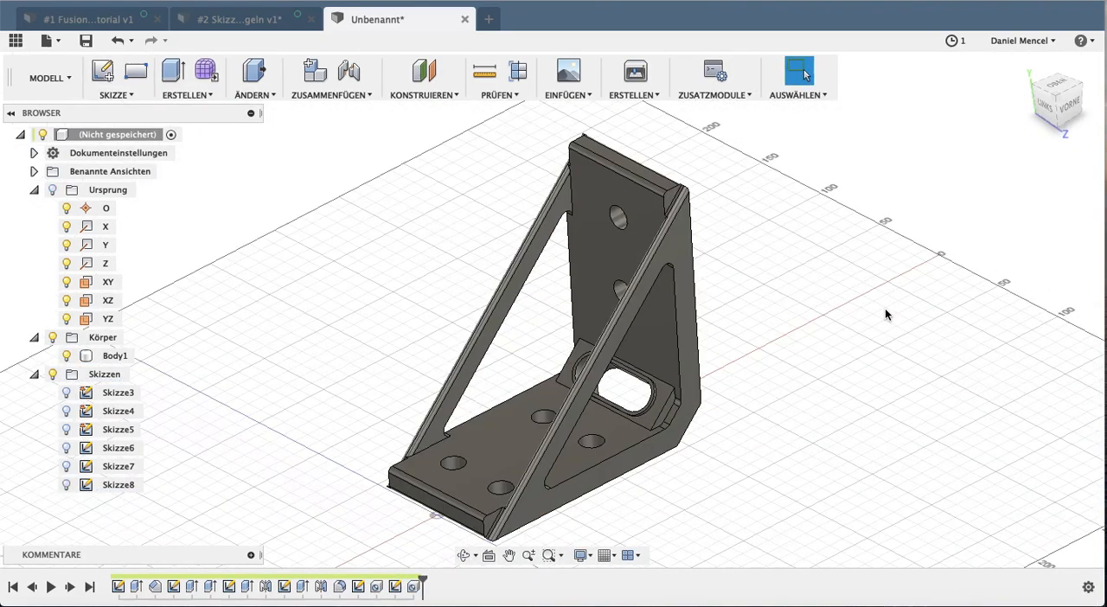